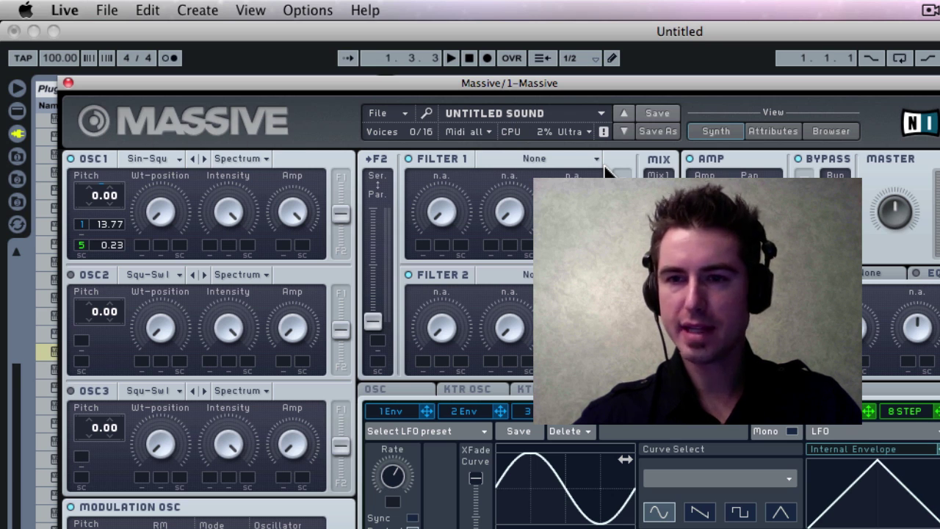
# - Set both OSC1 pitch modulation slots in Massive to Off and start playback
pyautogui.rightClick(79, 224)
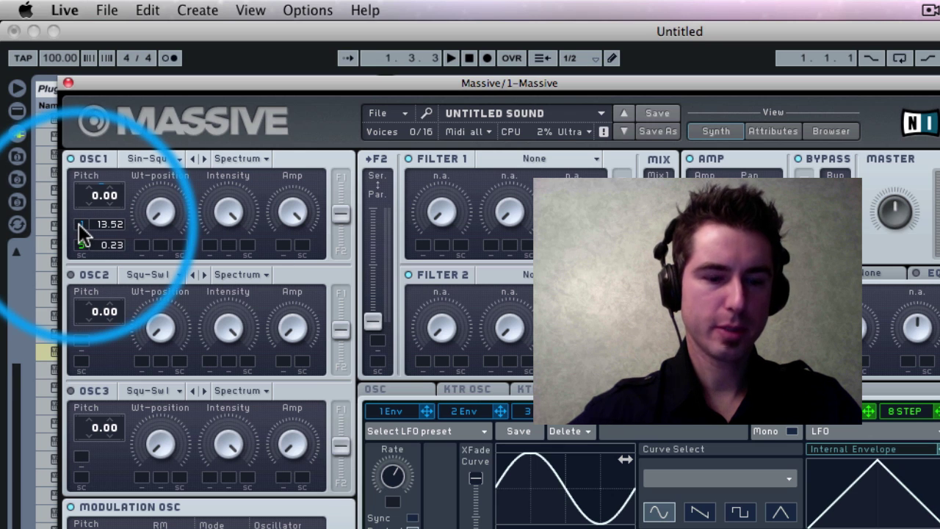
pyautogui.click(93, 242)
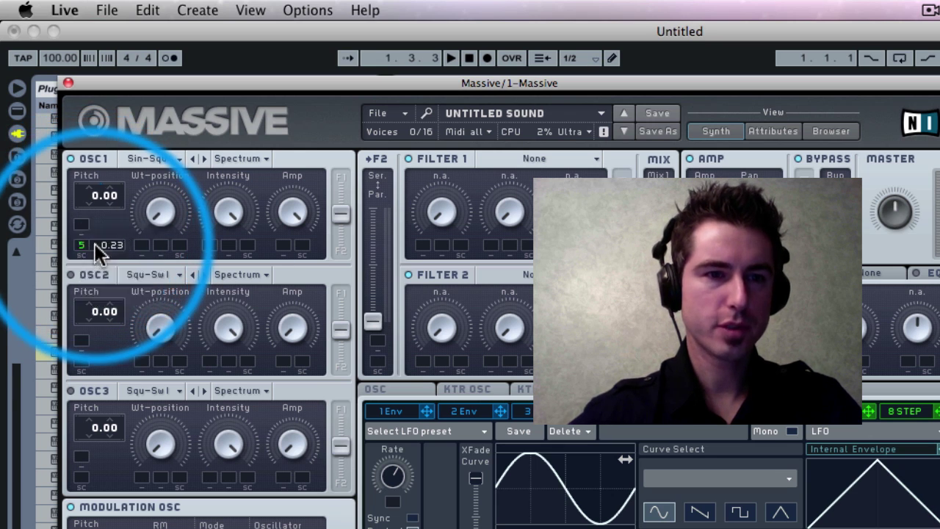
pyautogui.rightClick(82, 244)
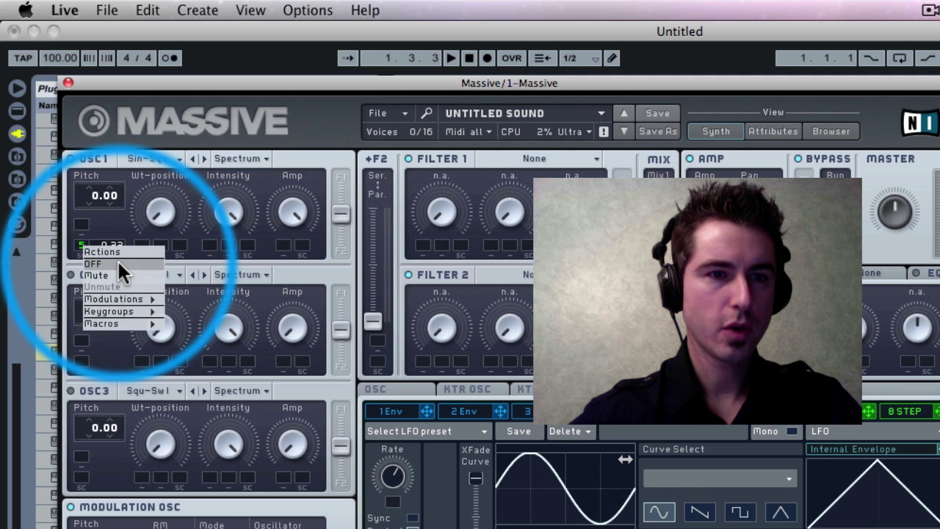
pyautogui.click(118, 261)
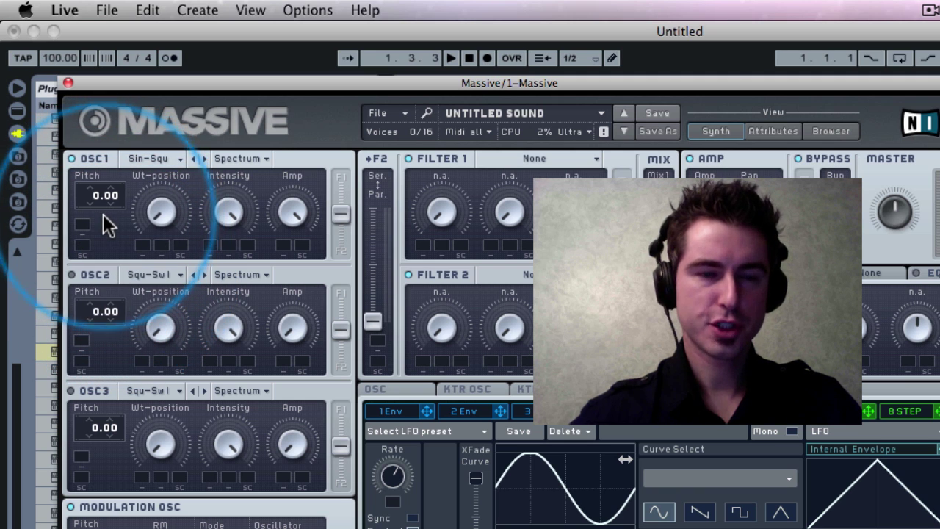
pyautogui.press('space')
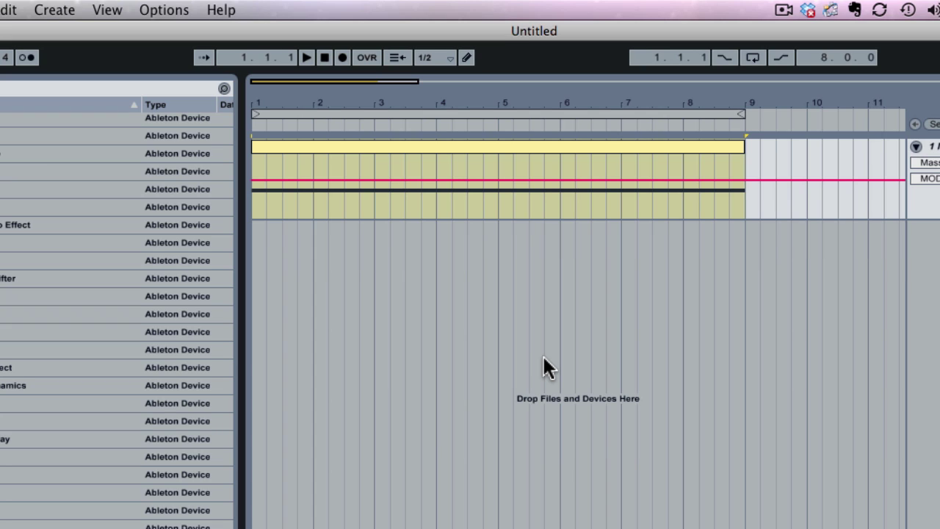
# - Select the 8-bar Massive clip and set the loop brace over bars 1 to 9
pyautogui.click(531, 149)
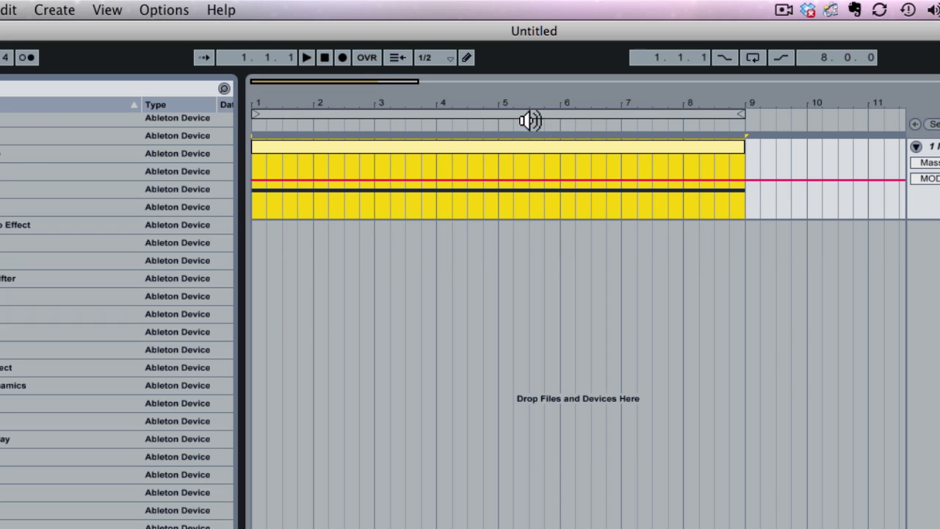
pyautogui.click(529, 114)
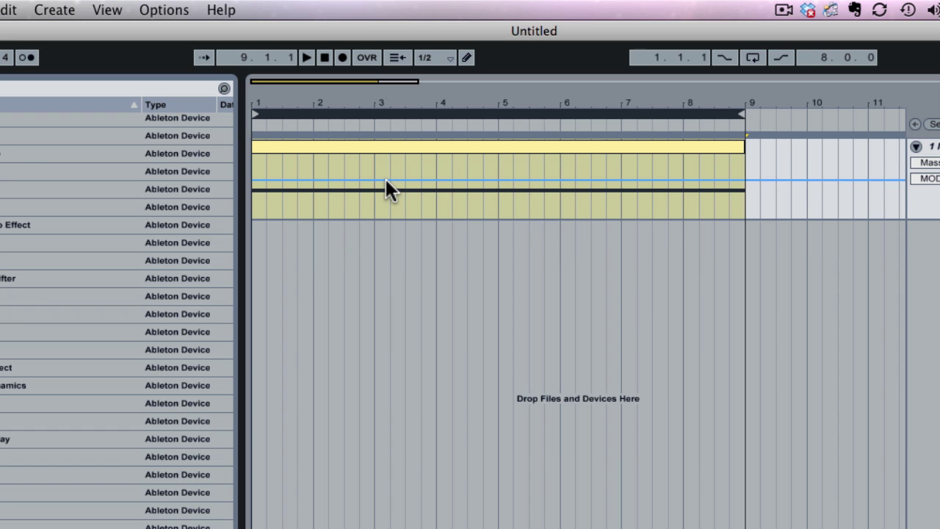
# - In Export Audio/Video, turn Render as Loop off and Convert to Mono on, keeping WAV
pyautogui.click(3, 9)
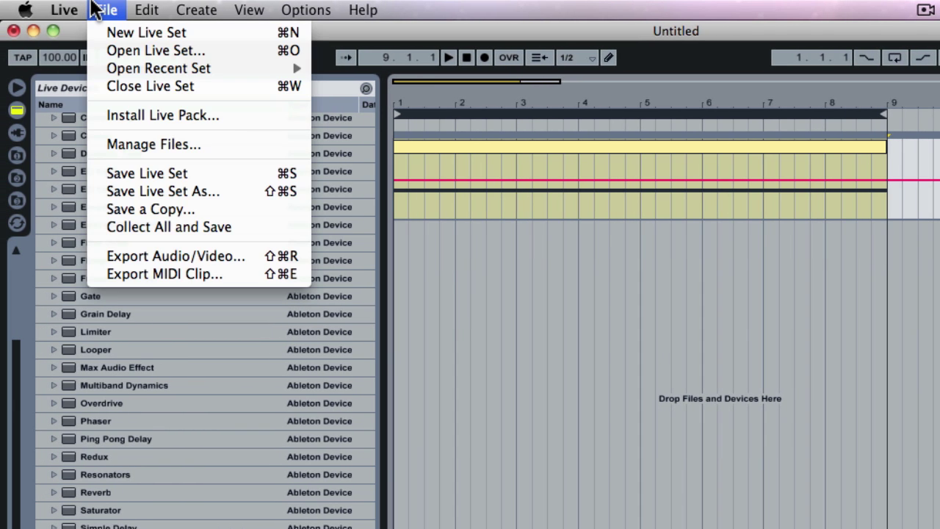
pyautogui.click(174, 255)
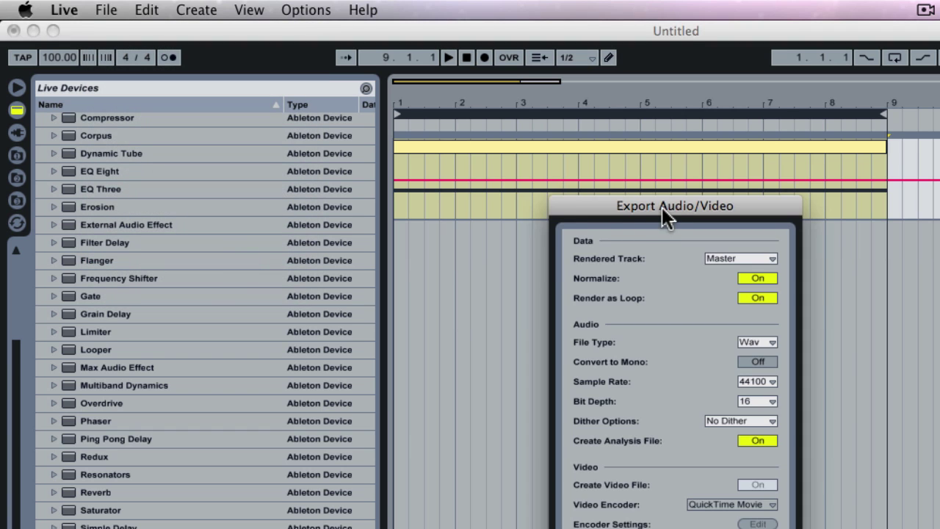
pyautogui.moveTo(662, 206); pyautogui.dragTo(645, 105)
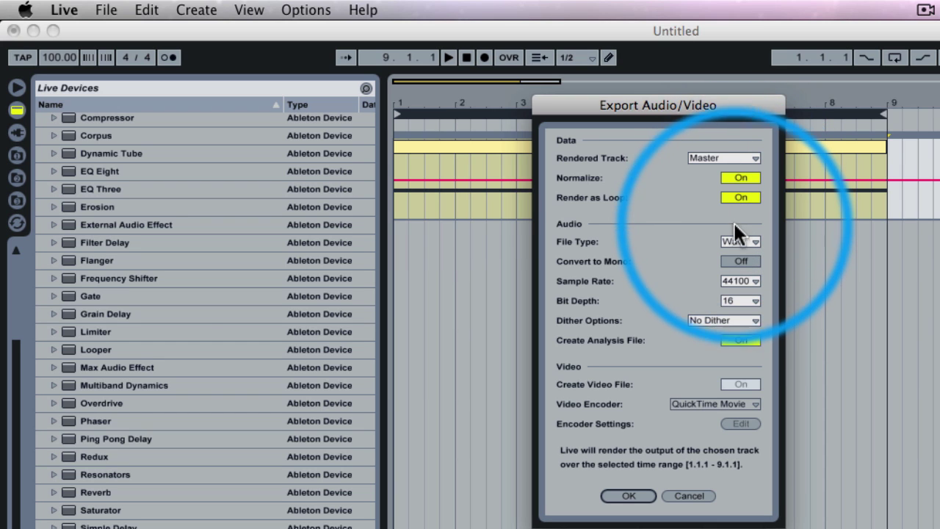
pyautogui.click(738, 177)
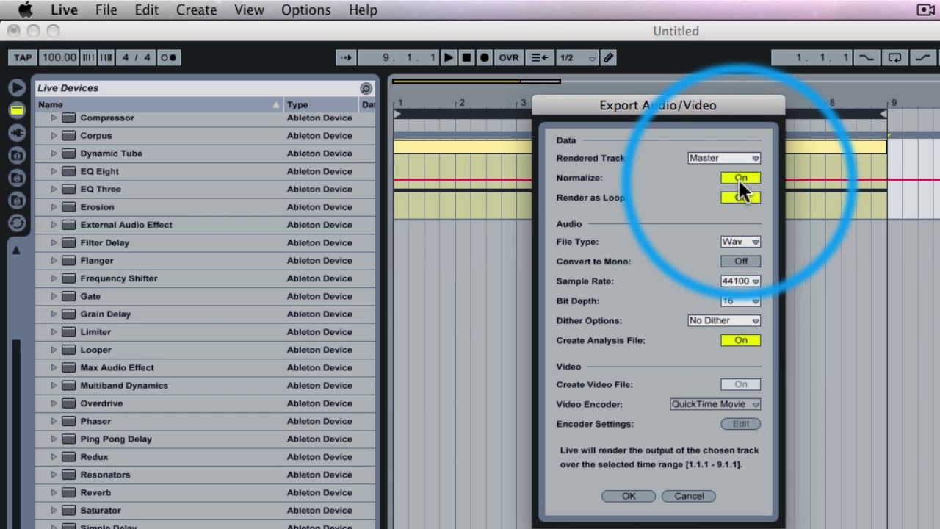
pyautogui.click(738, 197)
pyautogui.click(735, 241)
pyautogui.click(736, 242)
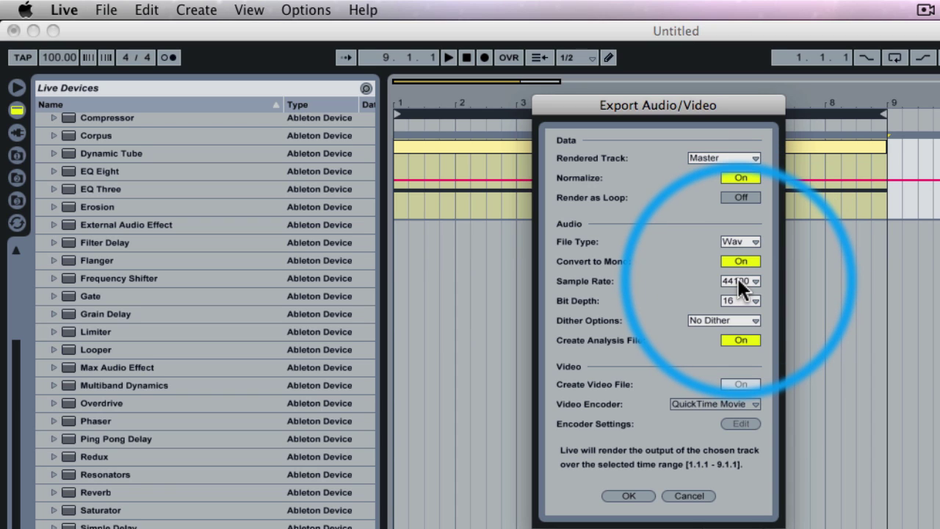
# - Choose 48000 Hz sample rate, 24-bit depth and no analysis file, then confirm the export
pyautogui.click(739, 283)
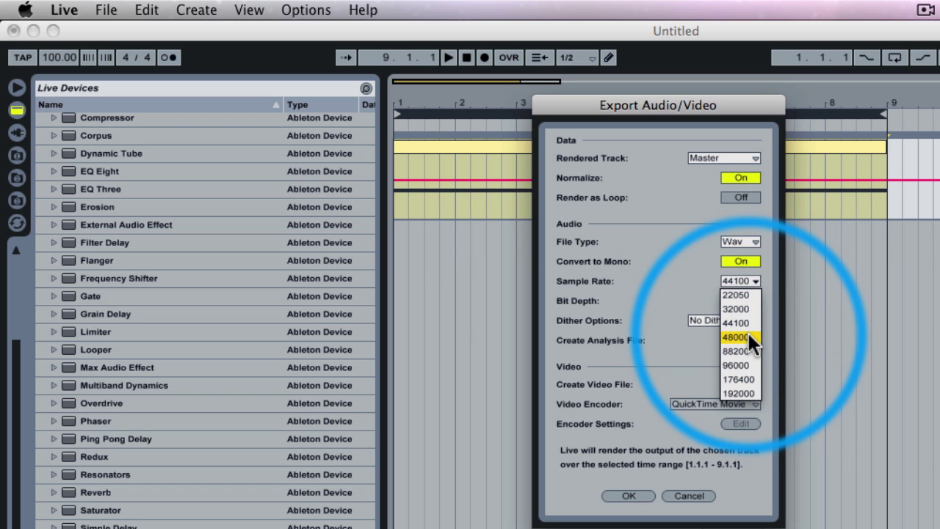
pyautogui.click(747, 336)
pyautogui.click(739, 301)
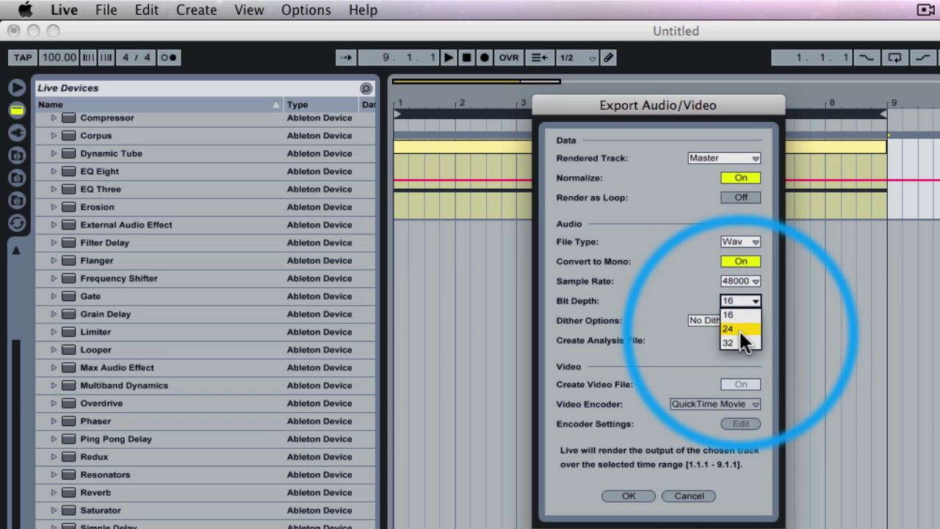
pyautogui.click(739, 327)
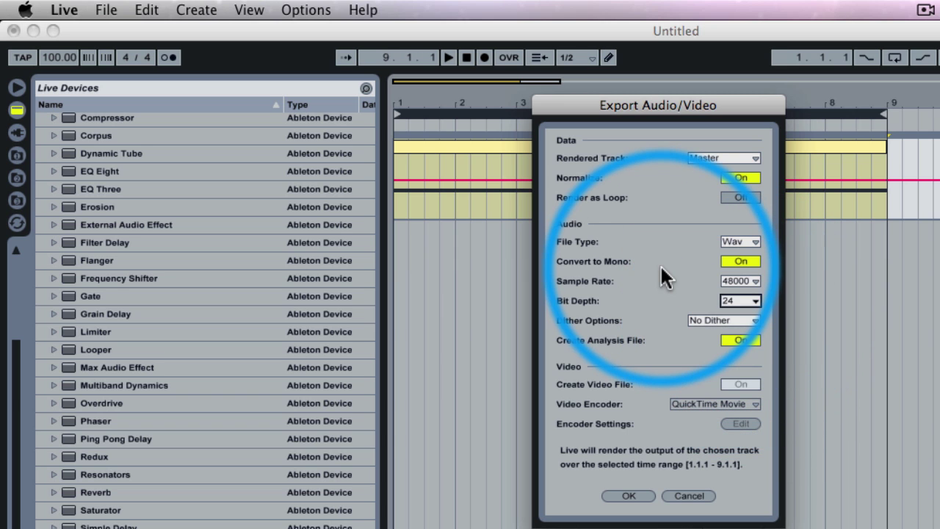
pyautogui.click(745, 339)
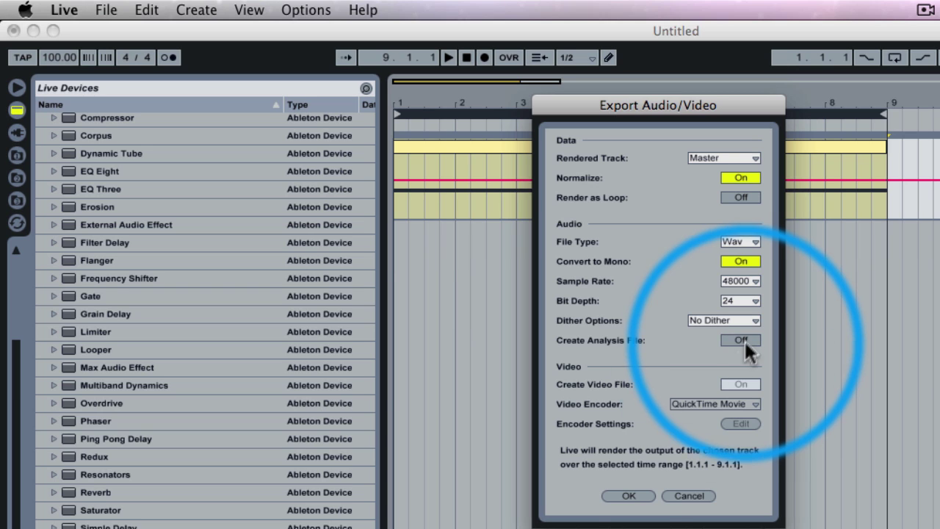
pyautogui.click(636, 499)
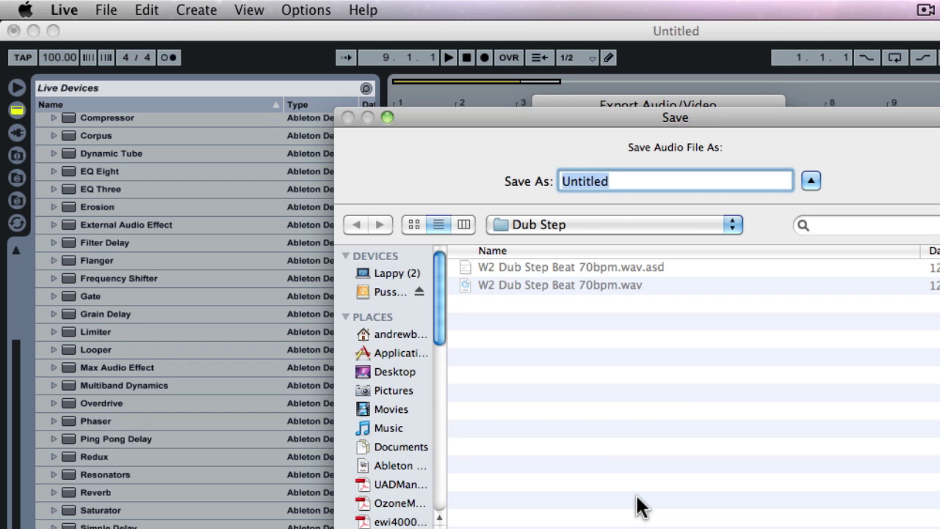
# - Save the render as 'Massive Sub Bass C1' in the Sub Bass folder
pyautogui.press('super+Up')
pyautogui.press('super+Up')
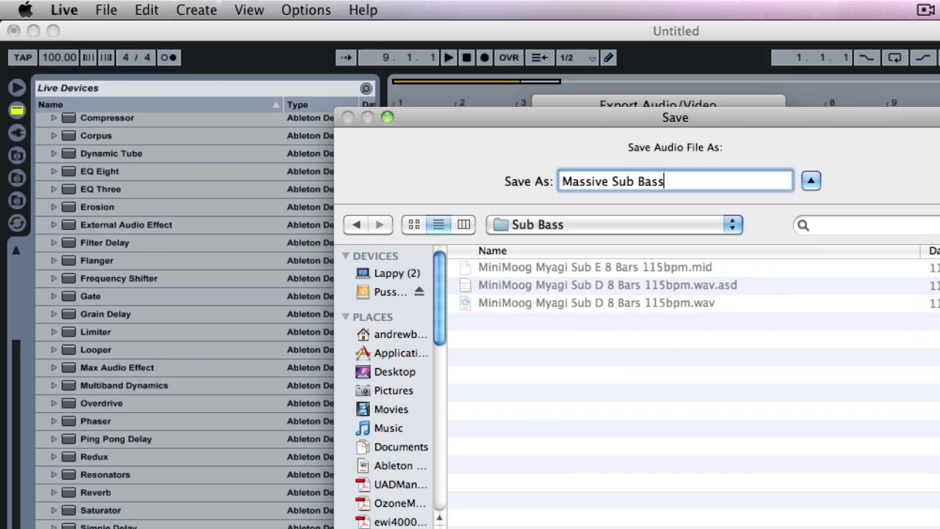
pyautogui.write('C1')
pyautogui.press('Return')
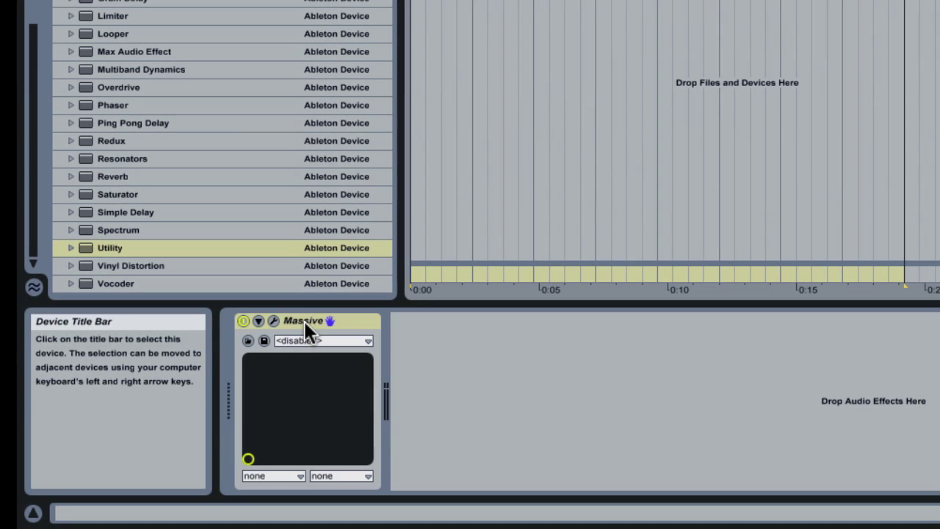
# - Delete Massive and add a Sampler from Instruments to the track
pyautogui.press('Delete')
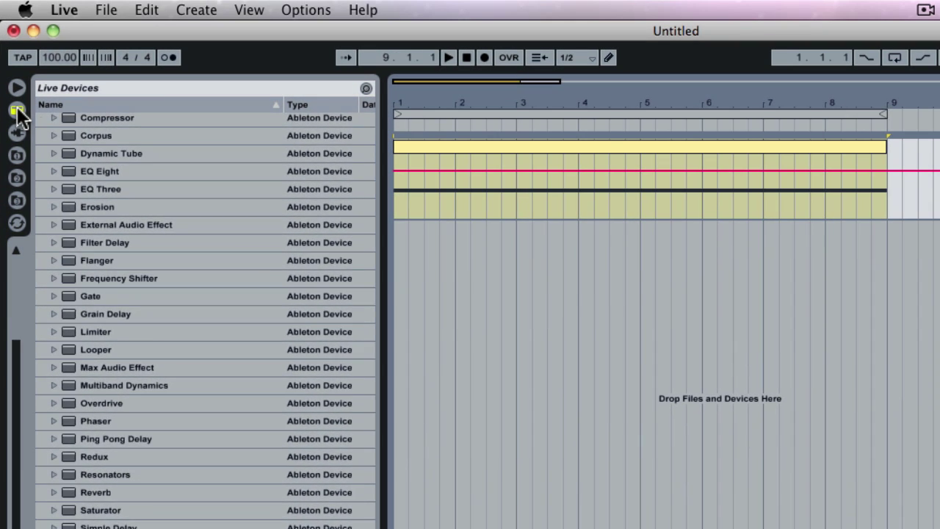
pyautogui.click(16, 110)
pyautogui.click(43, 121)
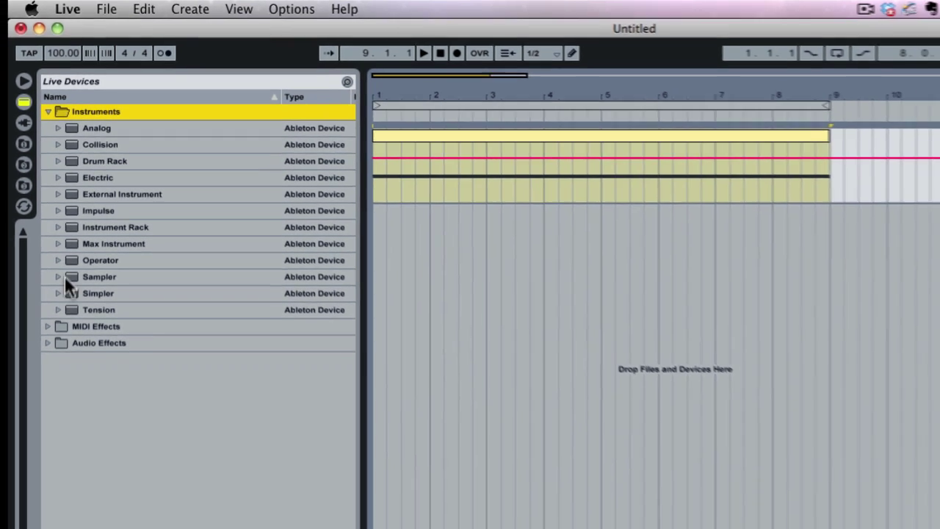
pyautogui.click(67, 299)
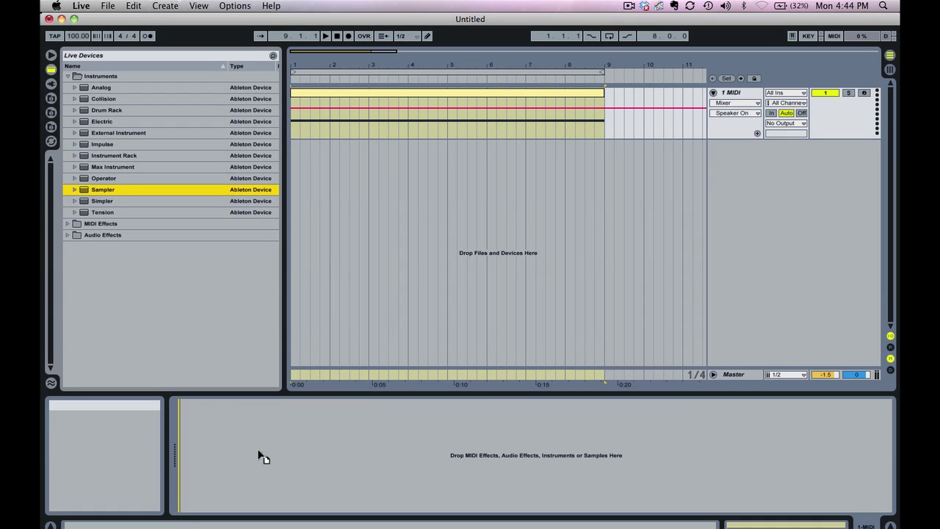
pyautogui.moveTo(262, 456); pyautogui.dragTo(261, 454)
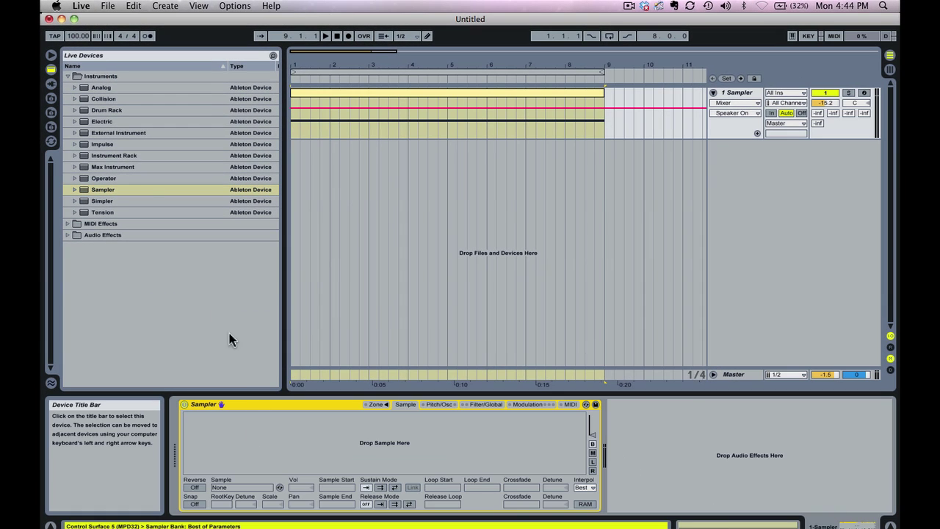
# - Load Massive Sub Bass C1.wav from Vespers Samples > Synths > Sub Bass into the Sampler
pyautogui.click(53, 112)
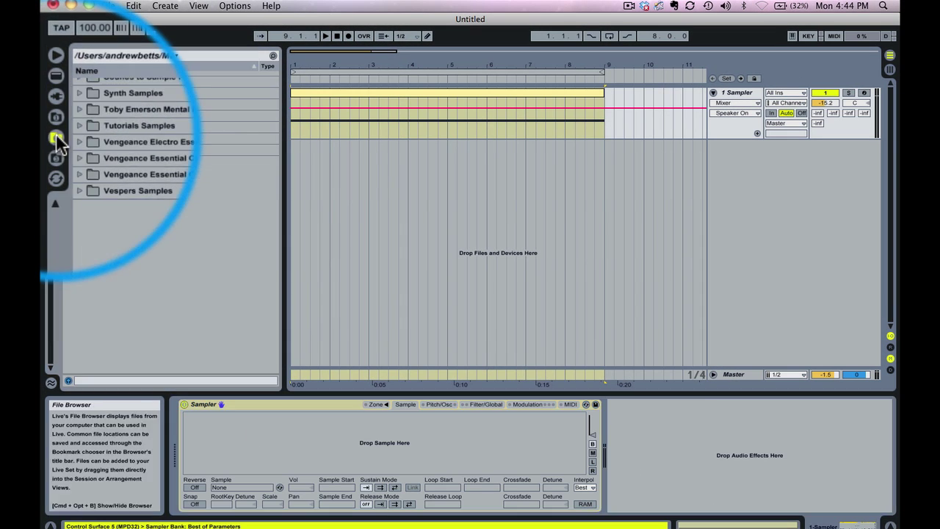
pyautogui.click(81, 150)
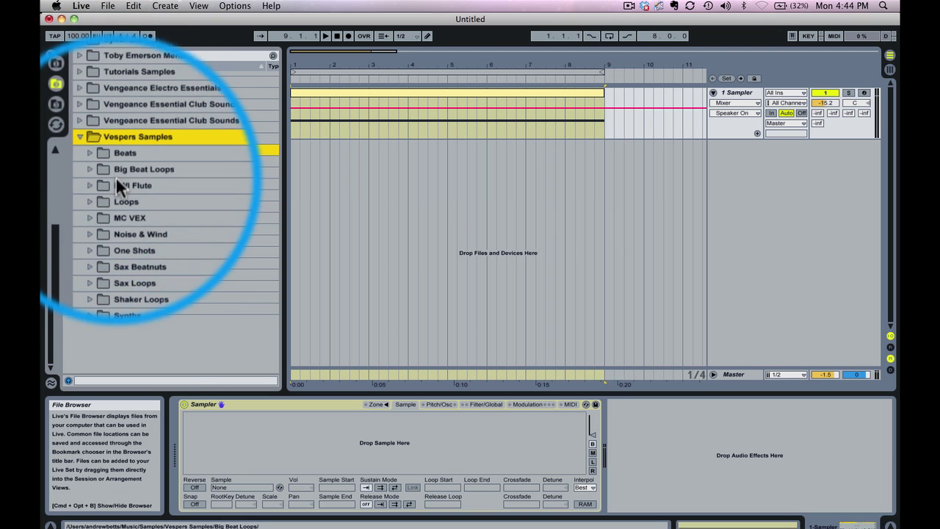
pyautogui.click(88, 273)
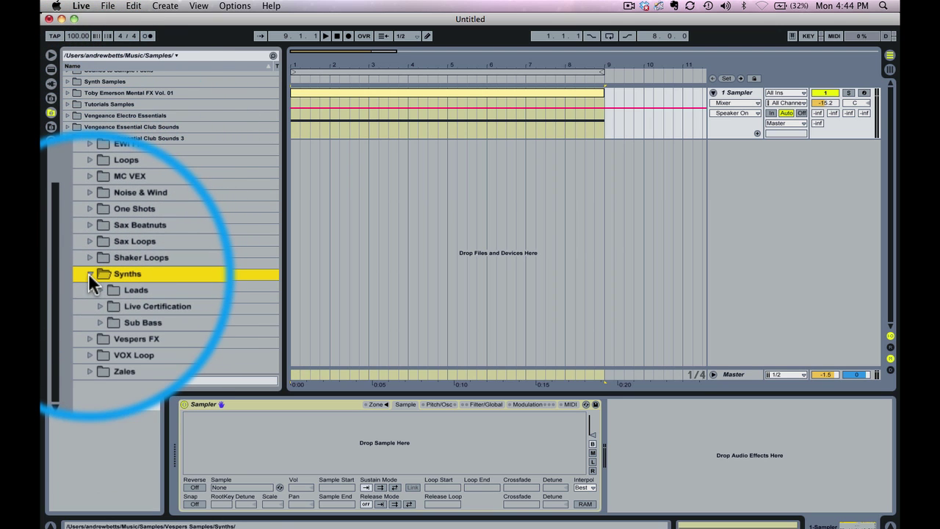
pyautogui.click(101, 305)
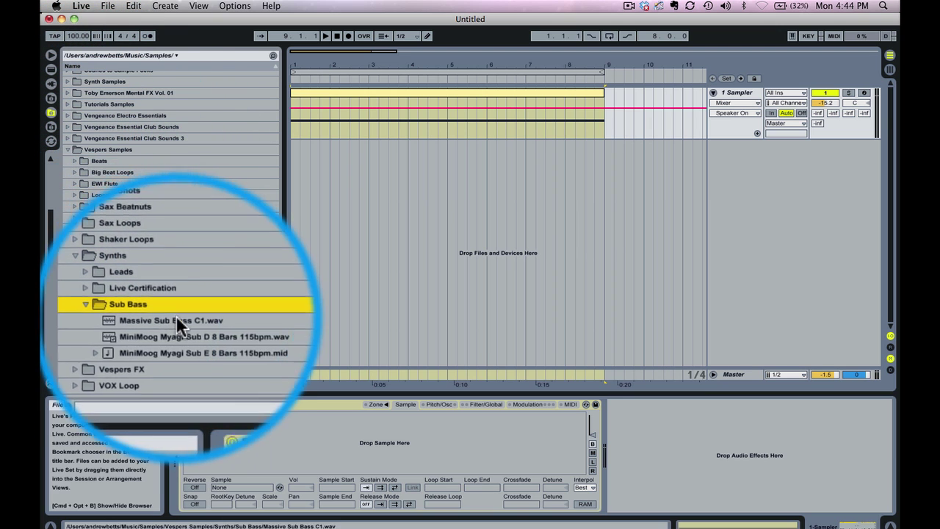
pyautogui.click(176, 320)
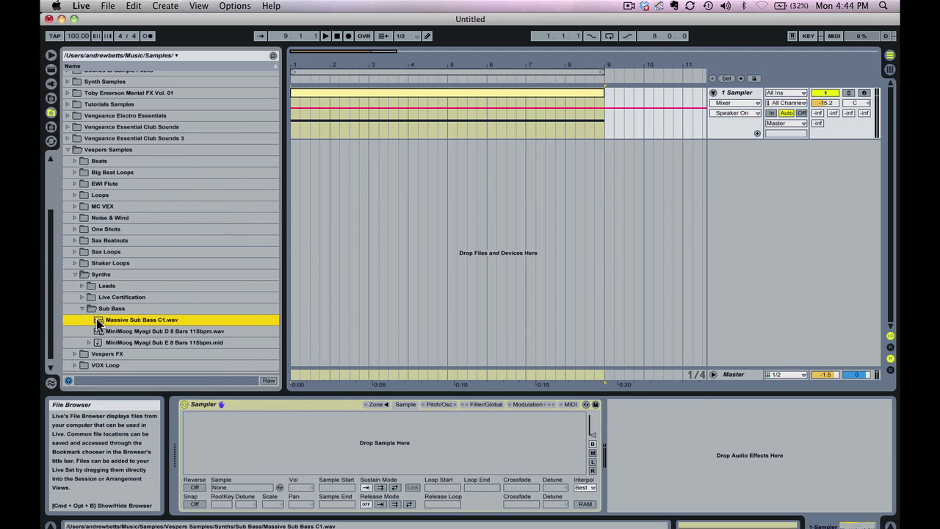
pyautogui.moveTo(102, 323); pyautogui.dragTo(288, 445)
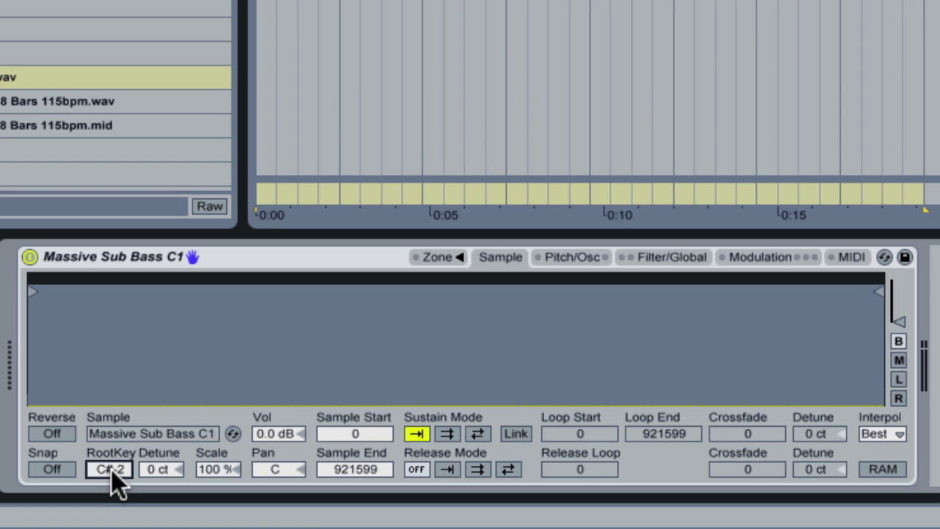
# - Enter C1 as the Sampler's RootKey and choose Best interpolation
pyautogui.write('c1')
pyautogui.press('Return')
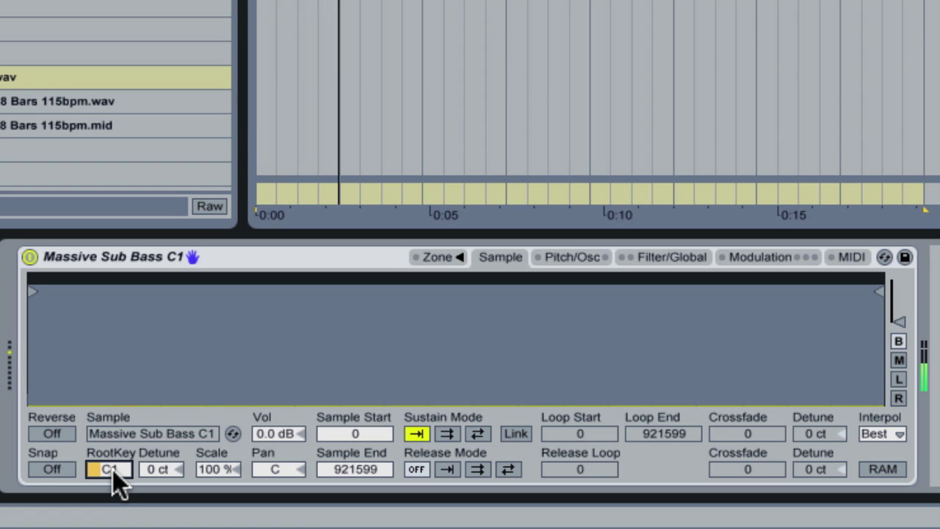
pyautogui.click(243, 254)
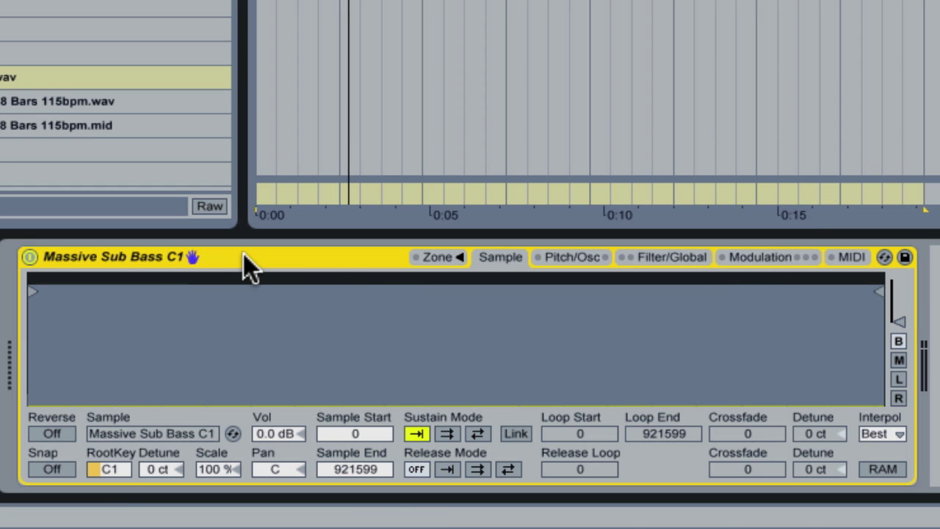
pyautogui.click(886, 438)
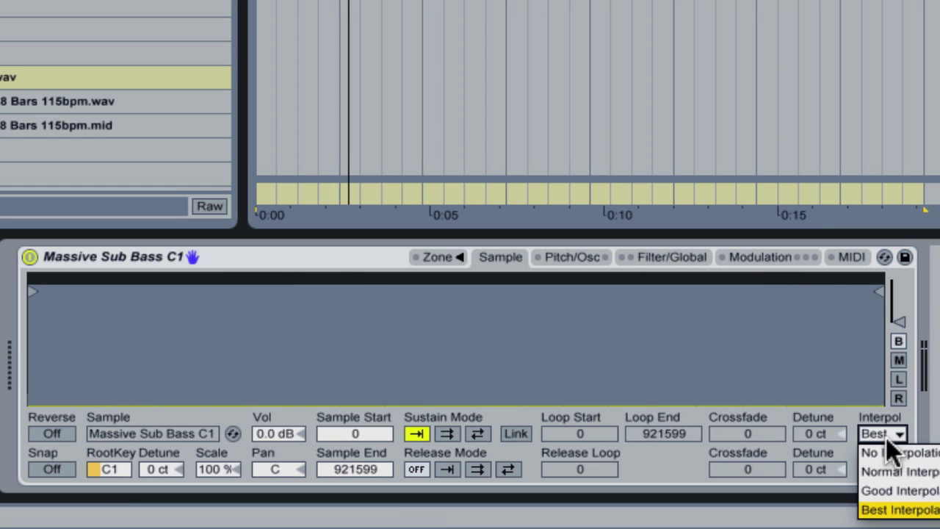
pyautogui.click(895, 510)
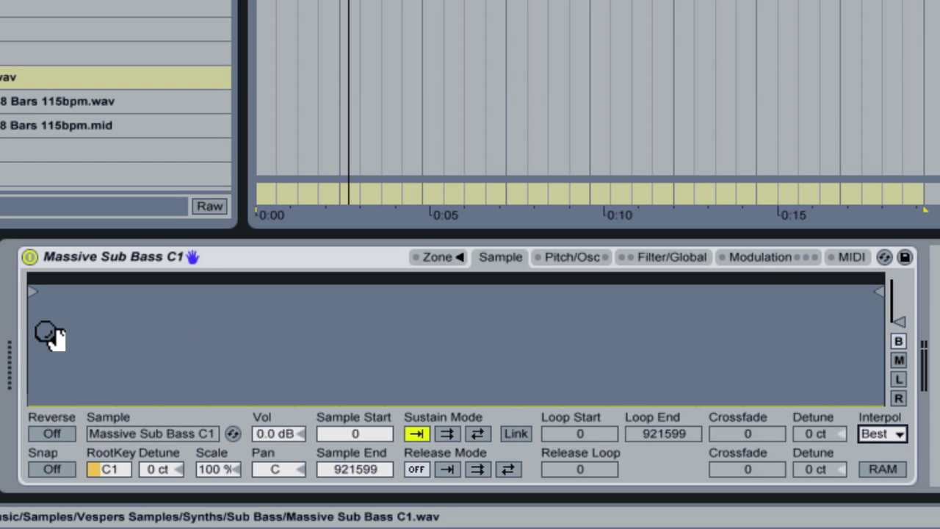
# - Set Sustain Mode to ping-pong looping, then display the Sampler's Modulation page
pyautogui.click(891, 329)
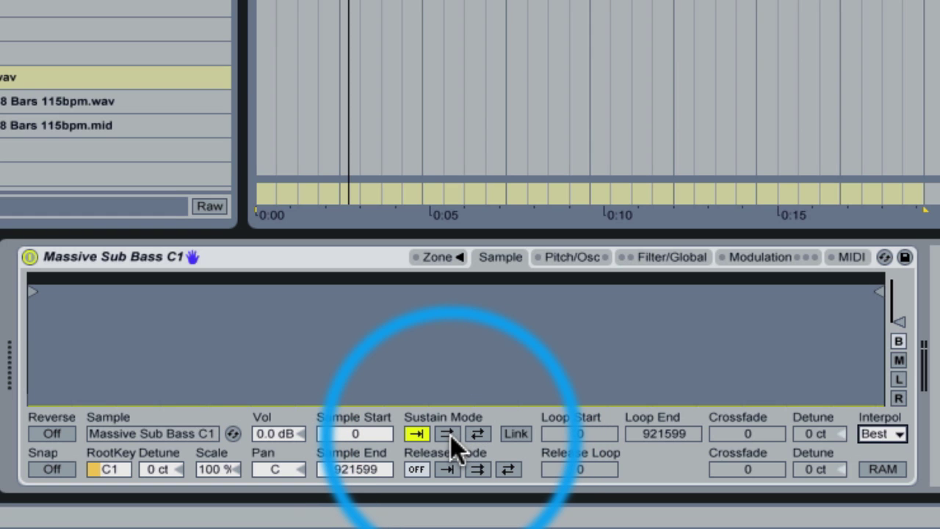
pyautogui.click(481, 435)
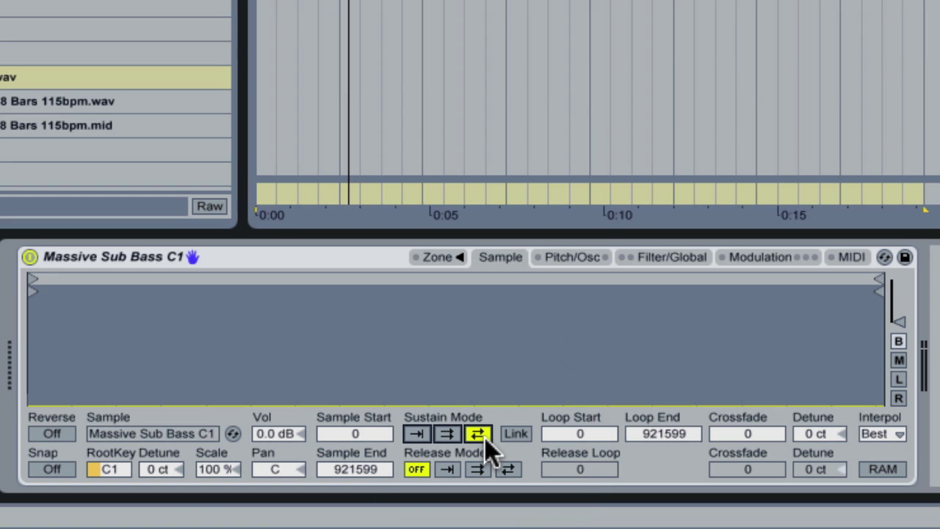
pyautogui.click(498, 405)
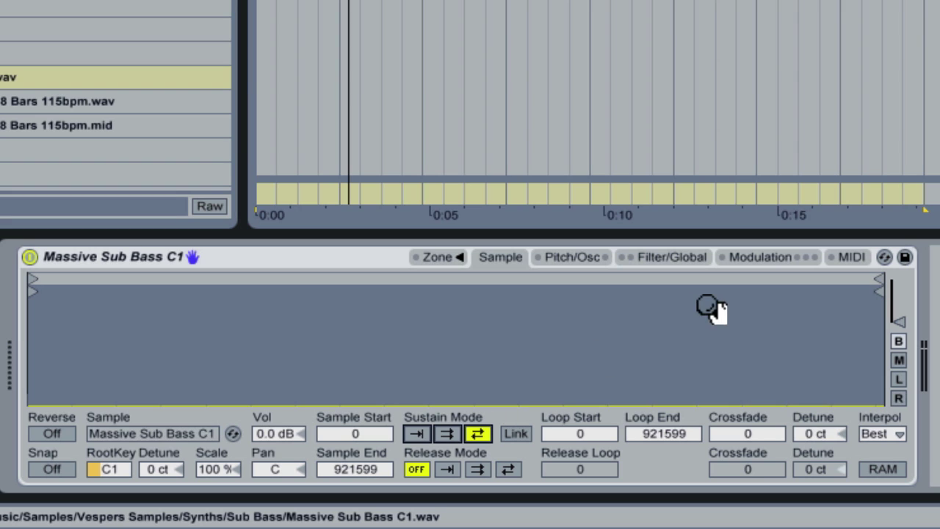
pyautogui.click(761, 258)
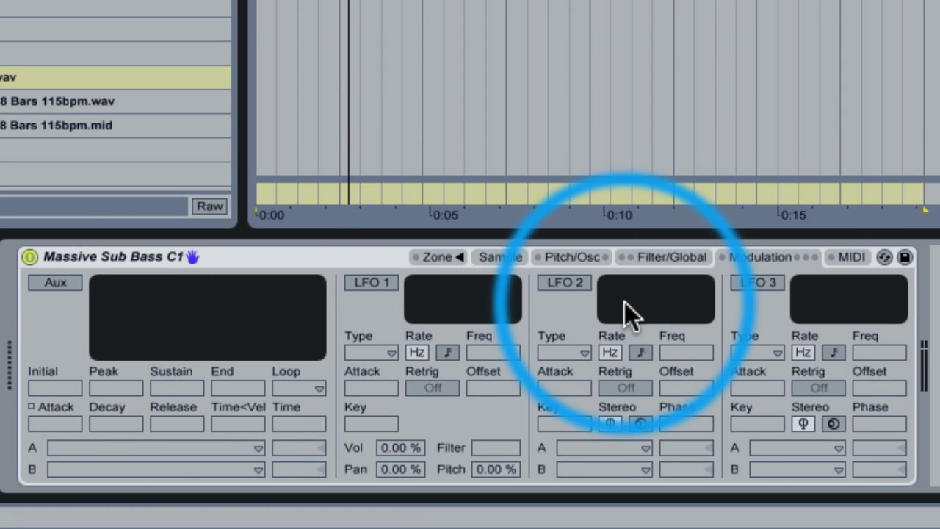
# - Turn on LFO 1 at 2.96 Hz with a 2.20 % pitch modulation amount
pyautogui.click(370, 285)
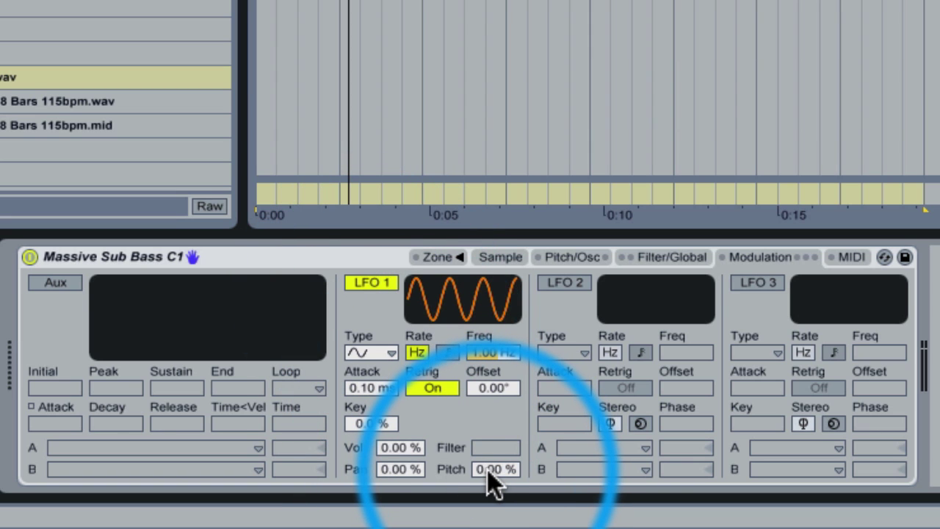
pyautogui.moveTo(487, 469); pyautogui.dragTo(487, 420)
pyautogui.moveTo(487, 470)
pyautogui.mouseDown()
pyautogui.moveTo(487, 411)
pyautogui.moveTo(487, 472)
pyautogui.mouseUp()
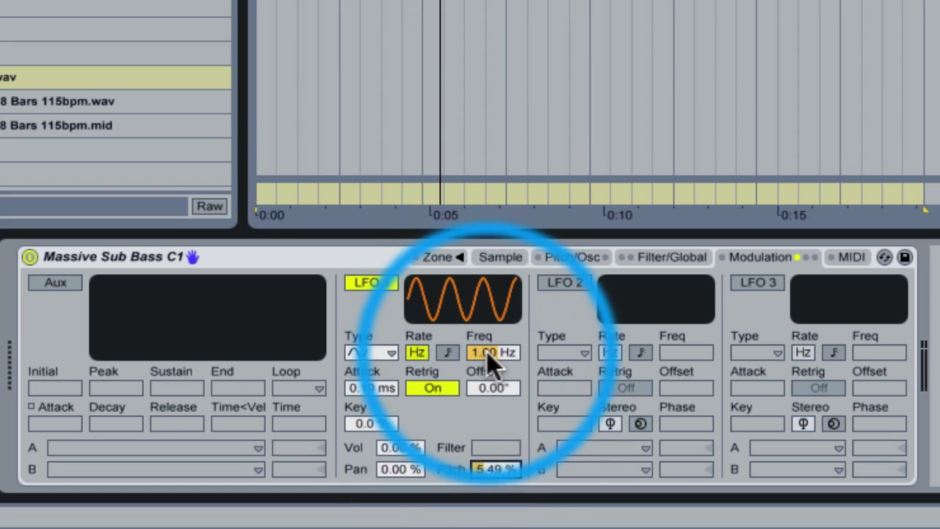
pyautogui.moveTo(491, 354); pyautogui.dragTo(491, 338)
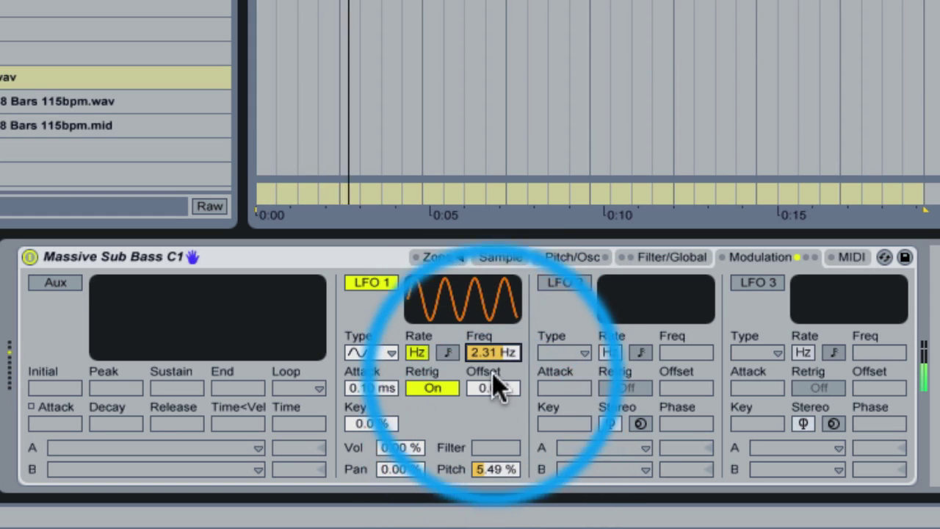
pyautogui.moveTo(492, 352)
pyautogui.mouseDown()
pyautogui.moveTo(491, 344)
pyautogui.moveTo(486, 351)
pyautogui.mouseUp()
pyautogui.click(489, 465)
pyautogui.moveTo(490, 465)
pyautogui.mouseDown()
pyautogui.moveTo(490, 474)
pyautogui.moveTo(490, 453)
pyautogui.moveTo(491, 470)
pyautogui.mouseUp()
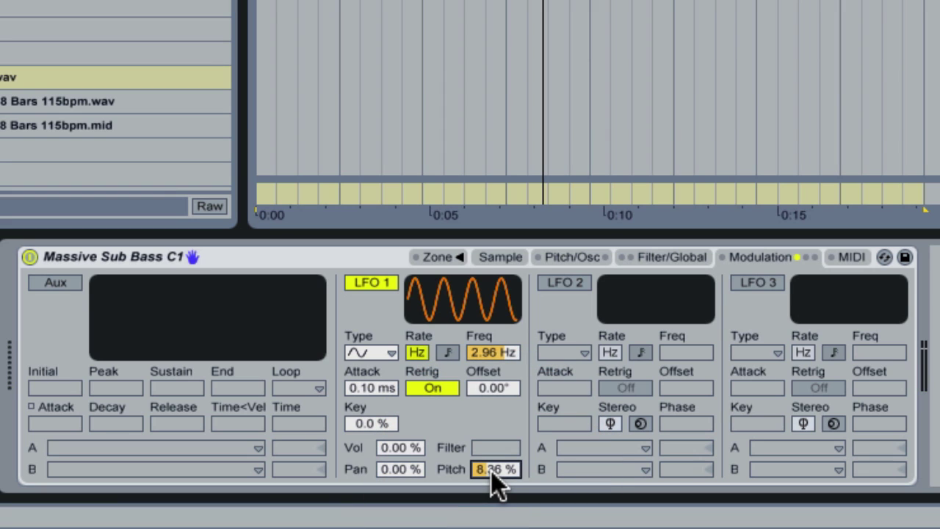
pyautogui.moveTo(491, 471); pyautogui.dragTo(492, 491)
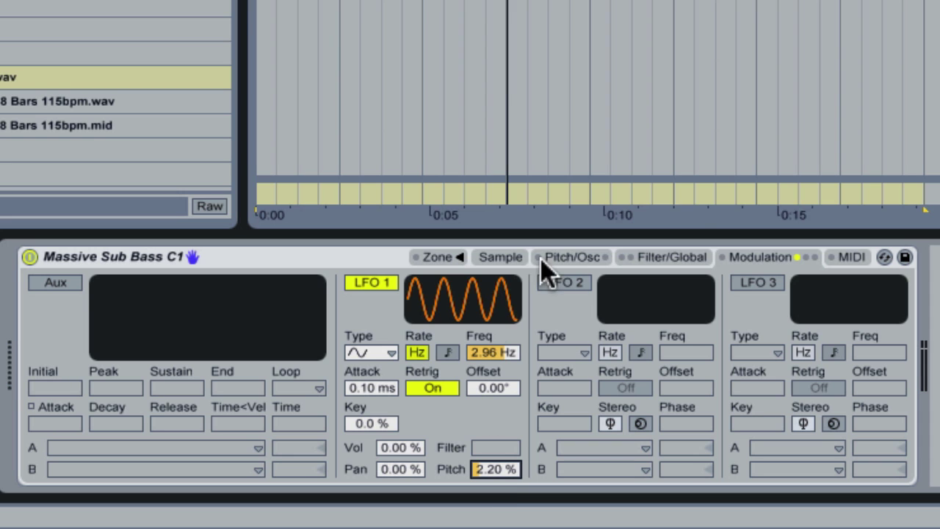
# - On the Pitch/Osc page, enable P.Env, curve its 600 ms decay and set Amount to +10 st
pyautogui.click(576, 259)
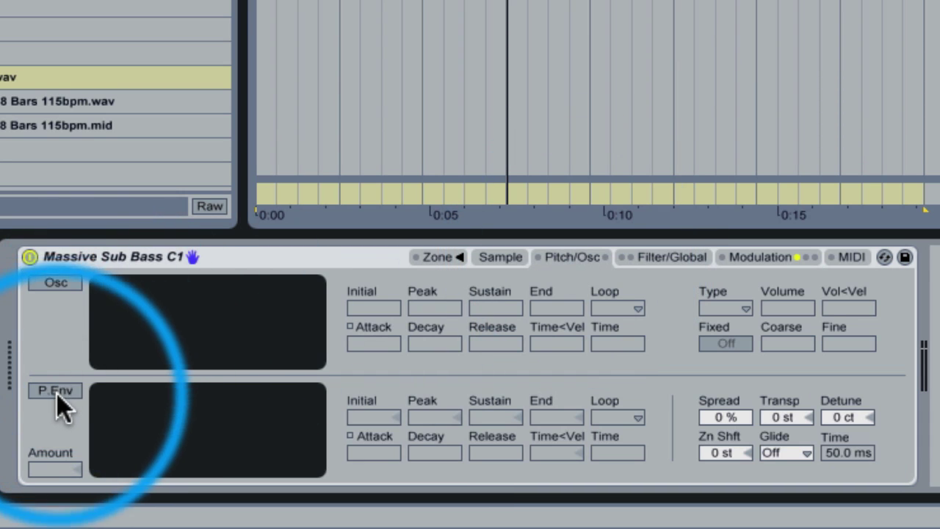
pyautogui.click(57, 391)
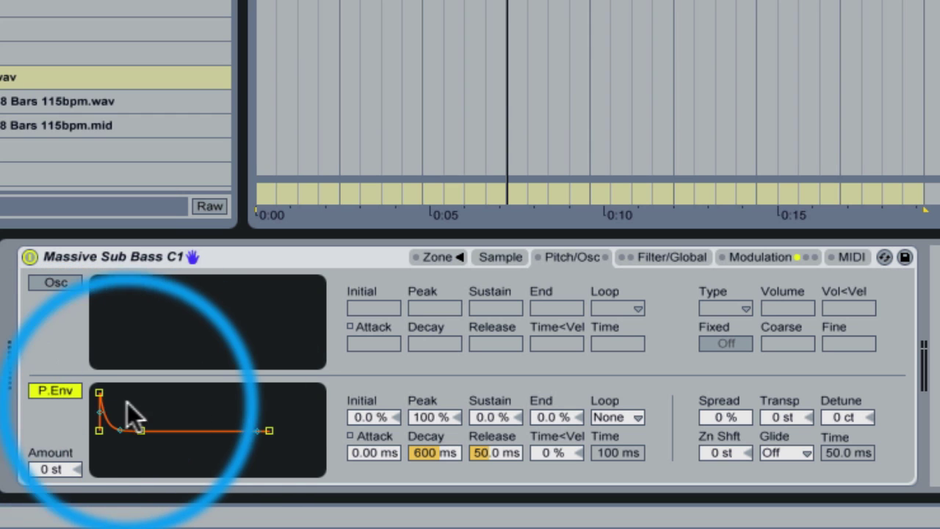
pyautogui.moveTo(106, 404); pyautogui.dragTo(50, 449)
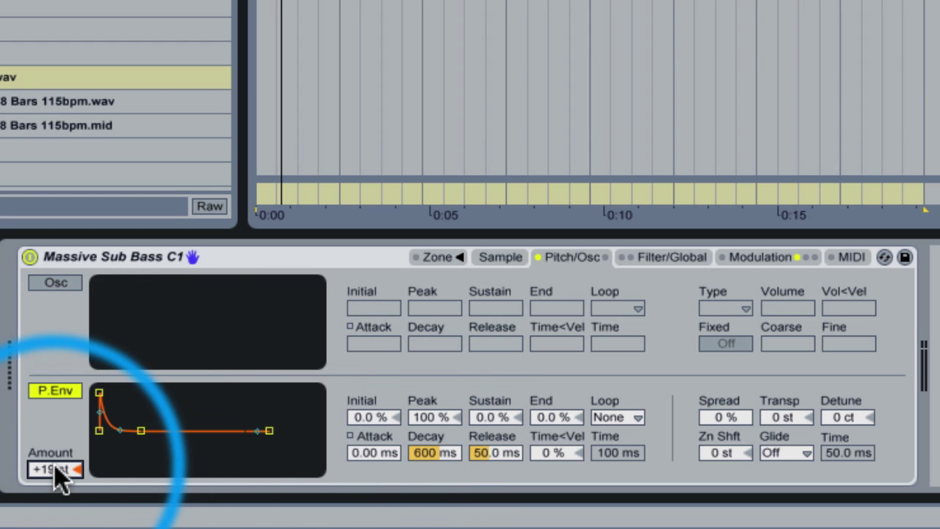
pyautogui.moveTo(55, 465); pyautogui.dragTo(54, 485)
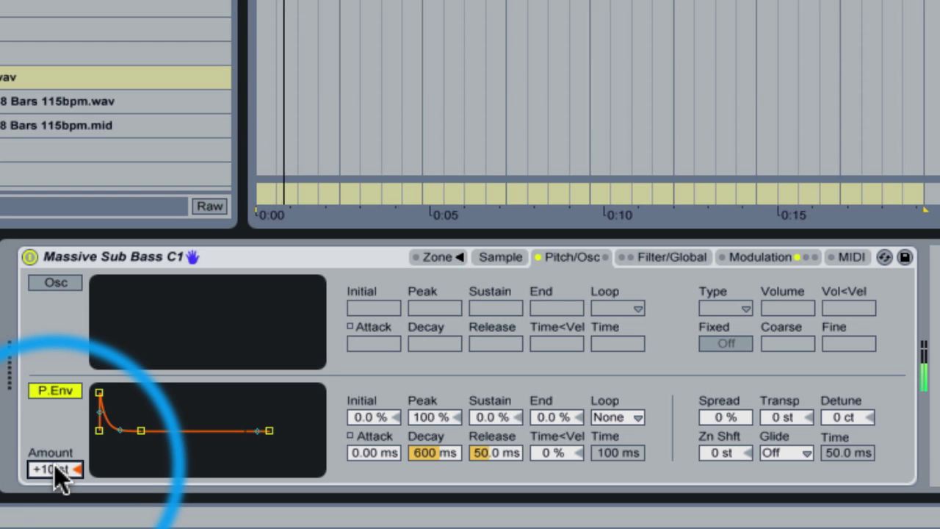
pyautogui.moveTo(54, 465)
pyautogui.mouseDown()
pyautogui.moveTo(54, 473)
pyautogui.moveTo(54, 462)
pyautogui.mouseUp()
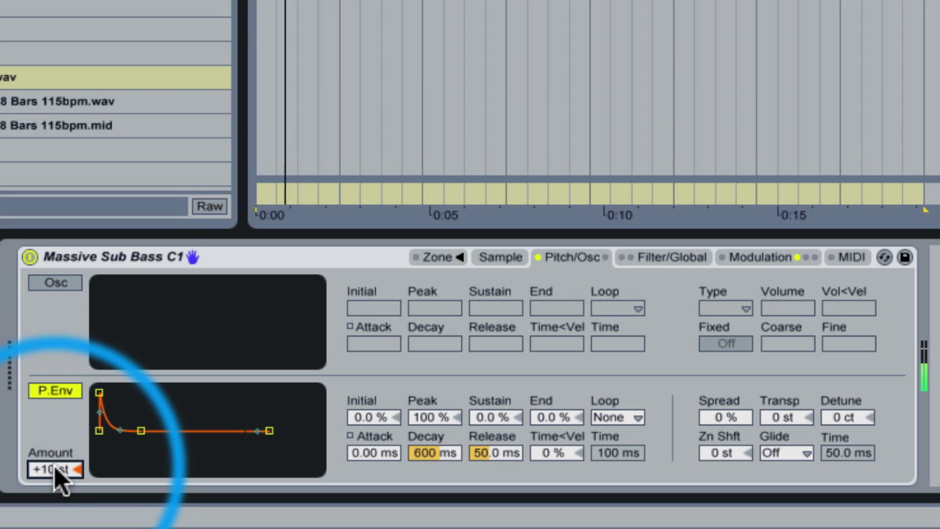
pyautogui.click(167, 257)
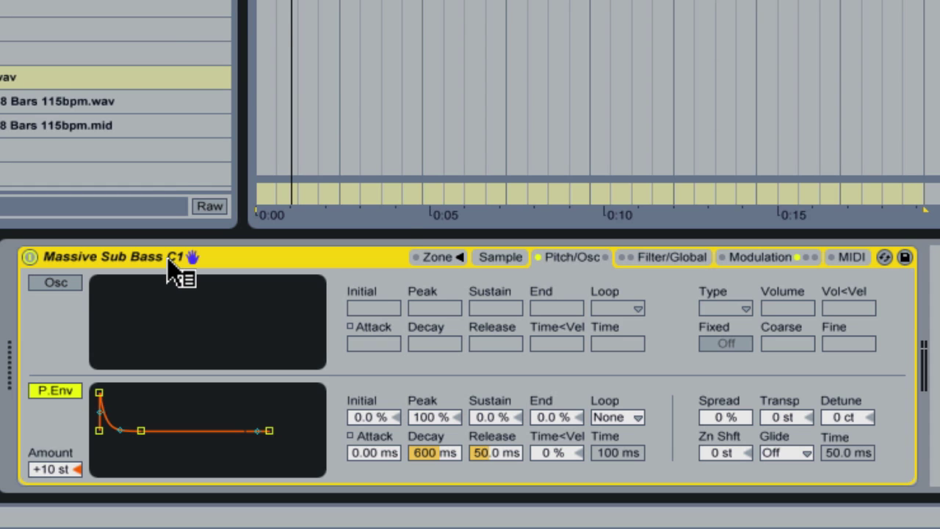
# - Group the Massive Sub Bass C1 Sampler into an Instrument Rack via the Group command
pyautogui.keyDown('ctrl'); pyautogui.click(167, 259); pyautogui.keyUp('ctrl')
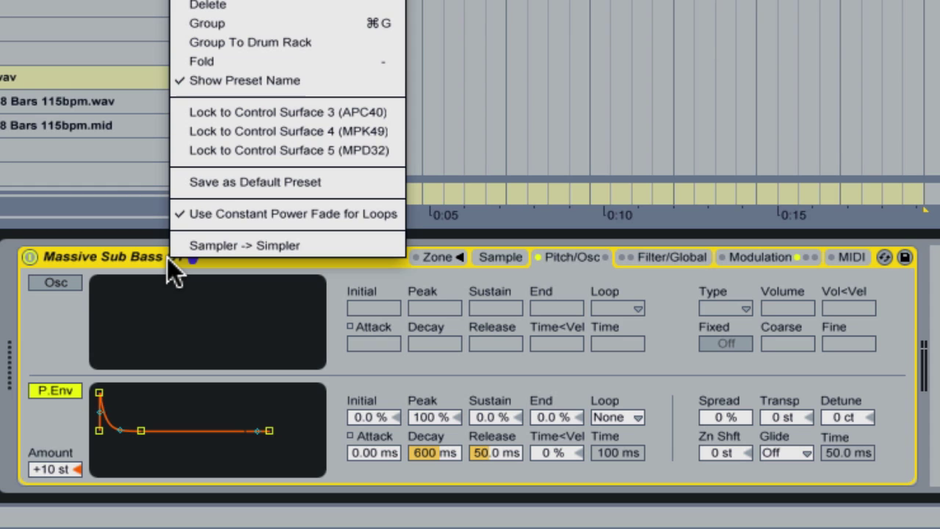
pyautogui.click(236, 23)
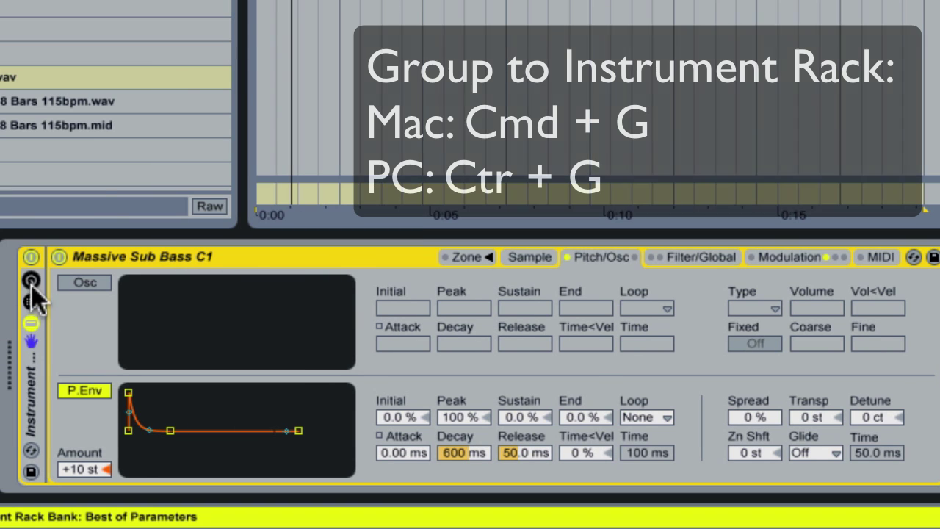
pyautogui.click(31, 282)
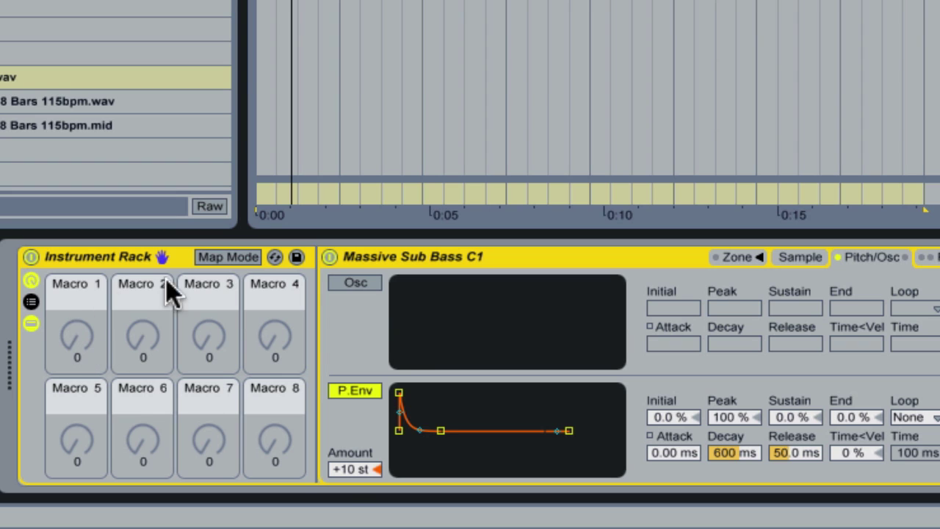
# - Map the Sampler's P.Env Amount to Macro 1 in Map Mode
pyautogui.click(232, 257)
pyautogui.click(363, 468)
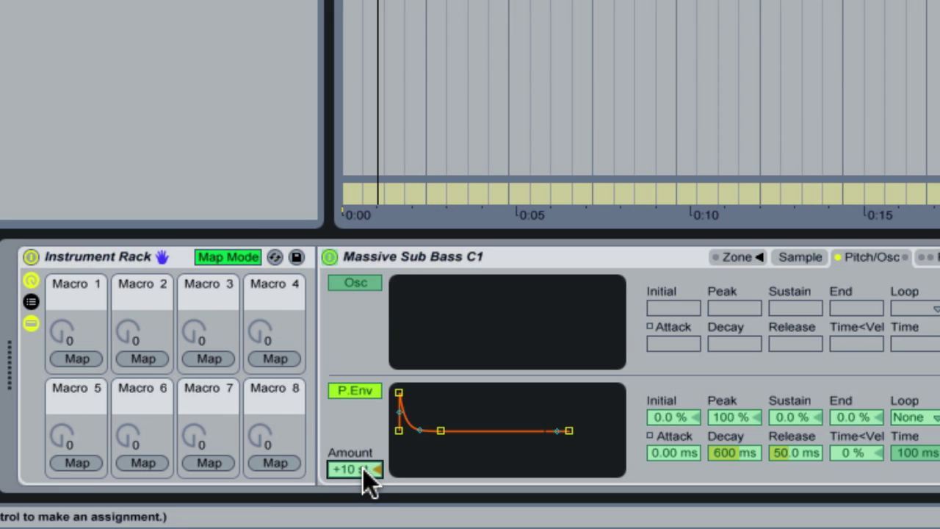
pyautogui.click(77, 359)
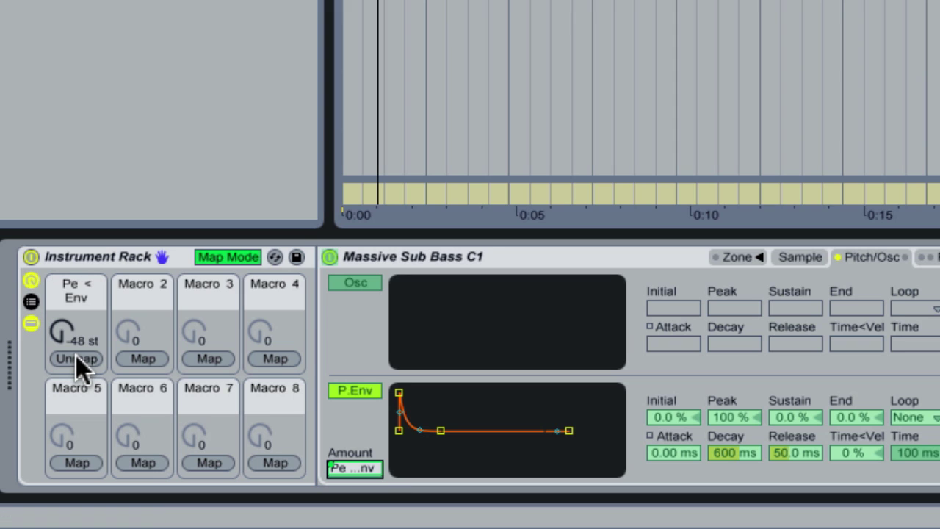
# - Rename Macro 1 to 'Thump' with Ctrl+R
pyautogui.click(80, 294)
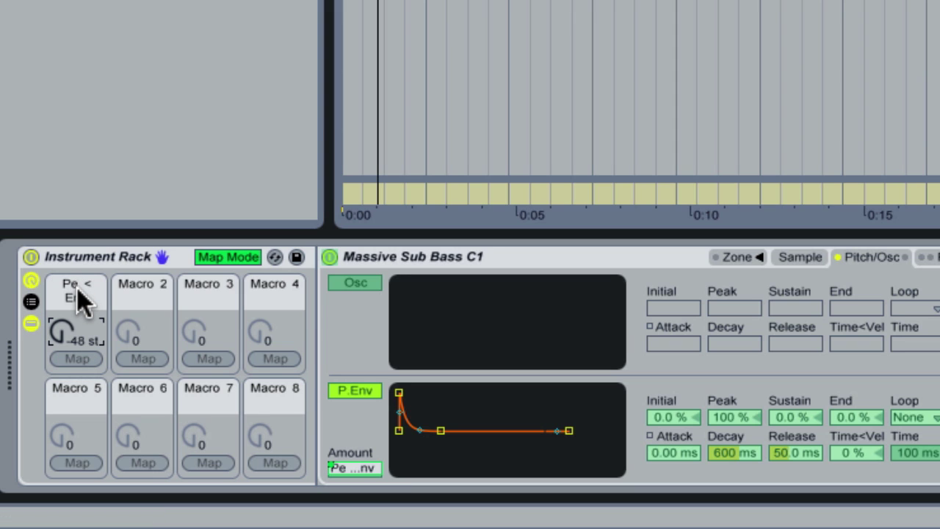
pyautogui.hotkey('ctrl', 'r')
pyautogui.write('Thump')
pyautogui.press('Return')
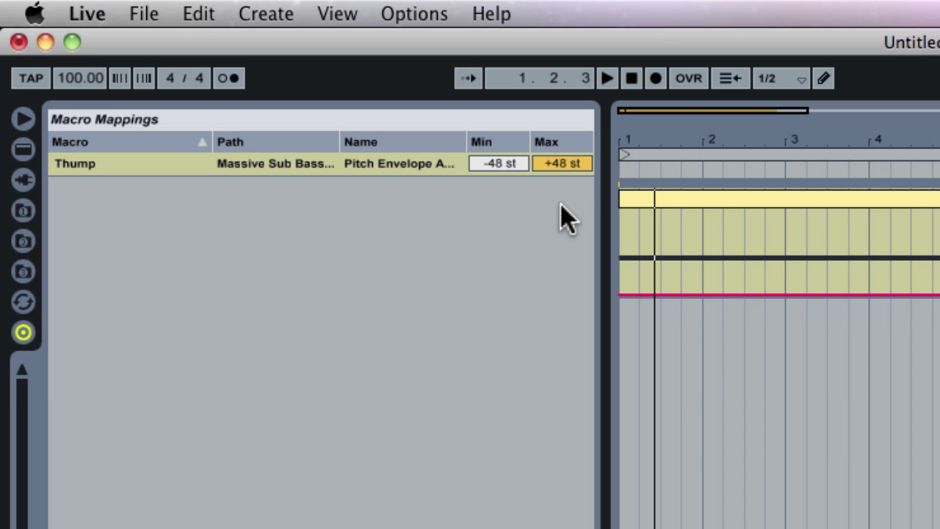
# - Set the Thump mapping's Min to 0 st and Max to +24 st in Macro Mappings
pyautogui.click(498, 166)
pyautogui.write('0')
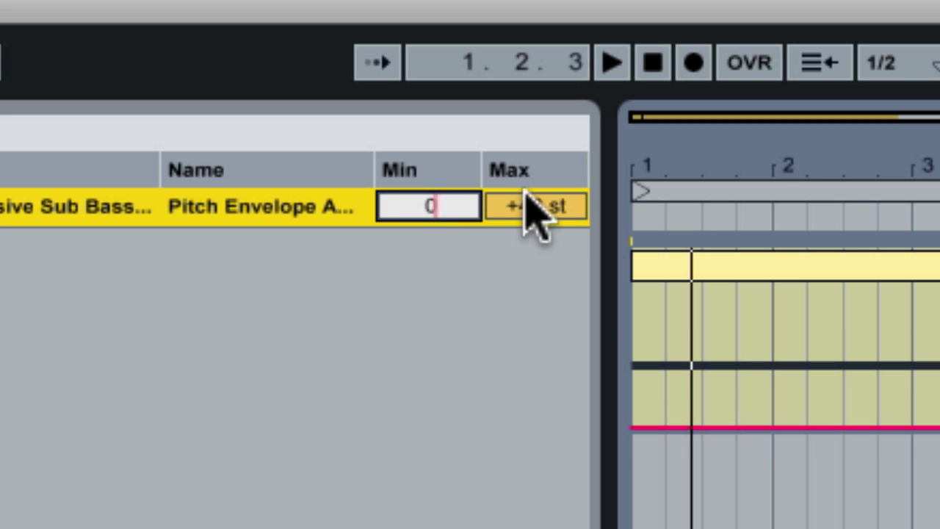
pyautogui.click(524, 212)
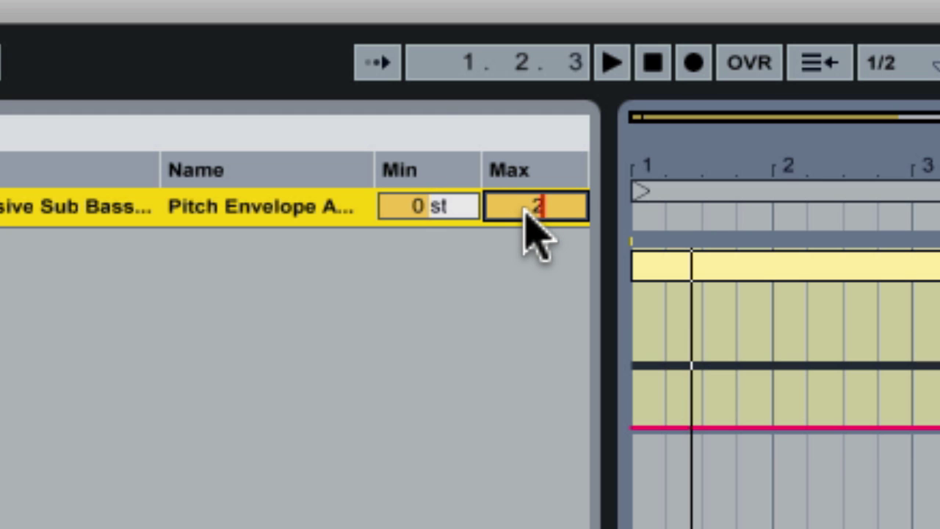
pyautogui.write('4')
pyautogui.press('Return')
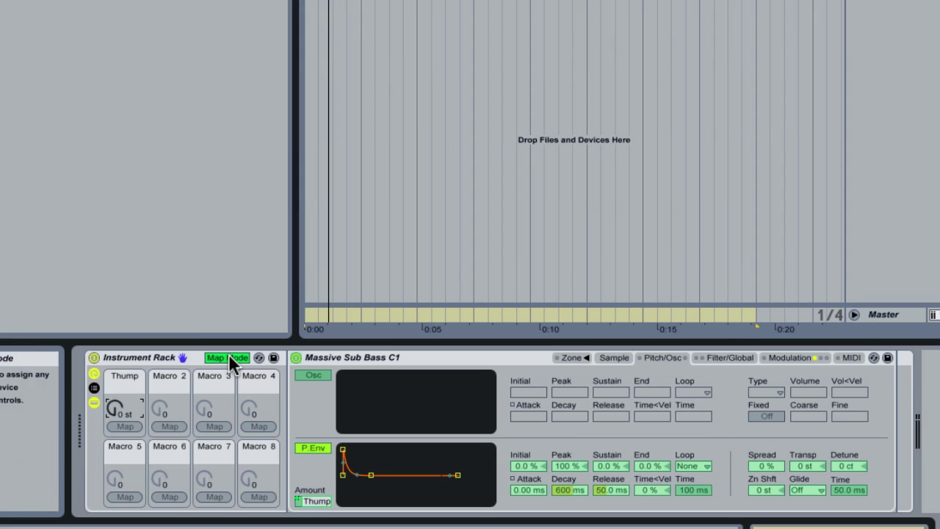
# - Leave Map Mode and turn the Thump knob from +24 st down to +10 st
pyautogui.click(229, 356)
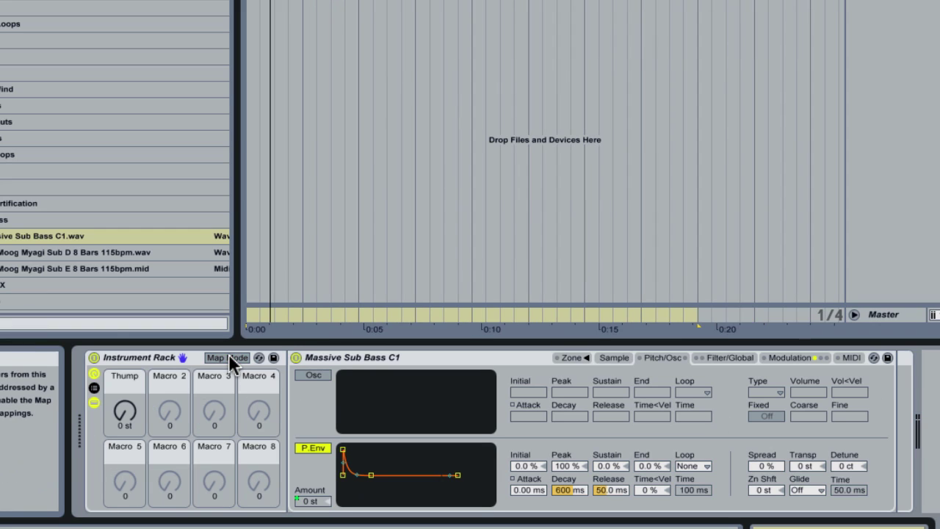
pyautogui.moveTo(125, 409)
pyautogui.mouseDown()
pyautogui.moveTo(125, 396)
pyautogui.moveTo(126, 416)
pyautogui.mouseUp()
pyautogui.moveTo(126, 406); pyautogui.dragTo(126, 371)
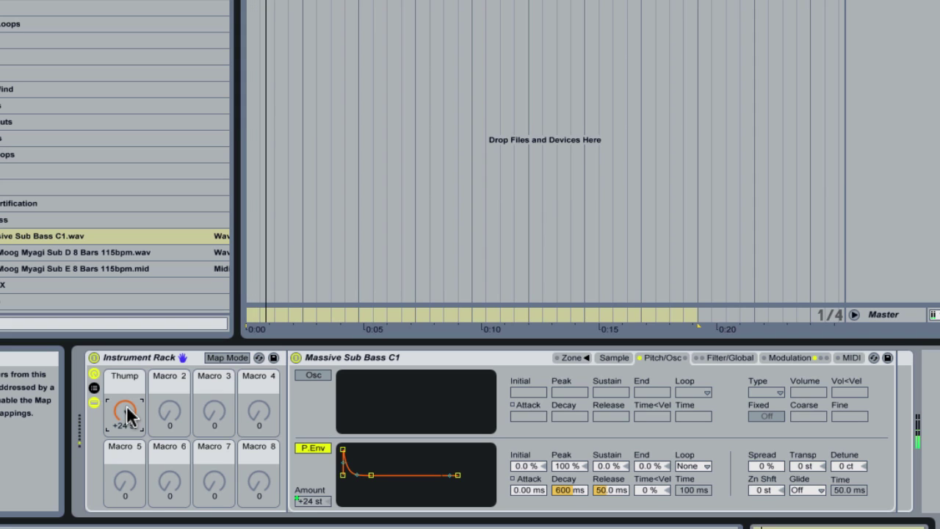
pyautogui.moveTo(127, 405)
pyautogui.mouseDown()
pyautogui.moveTo(126, 434)
pyautogui.moveTo(125, 408)
pyautogui.mouseUp()
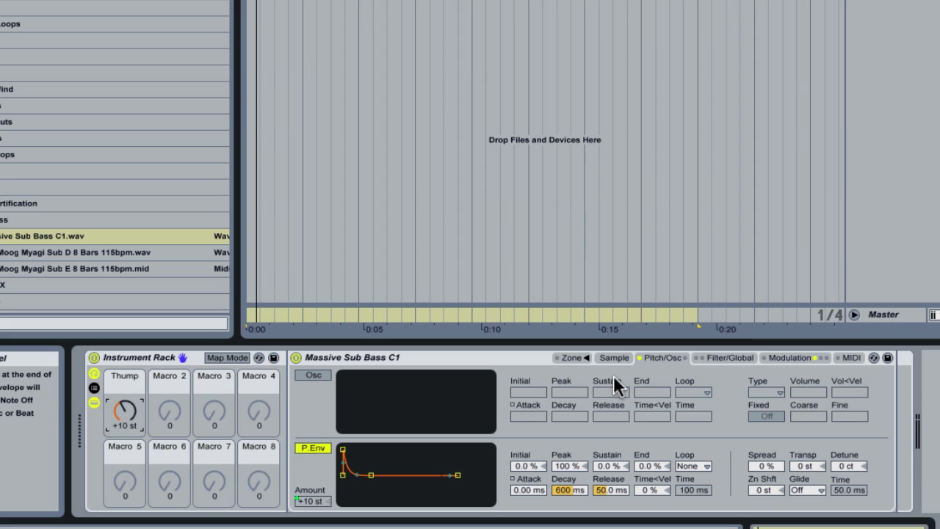
# - In the Modulation tab, map LFO 1's pitch amount to Macro 2 and its frequency to Macro 3
pyautogui.click(791, 358)
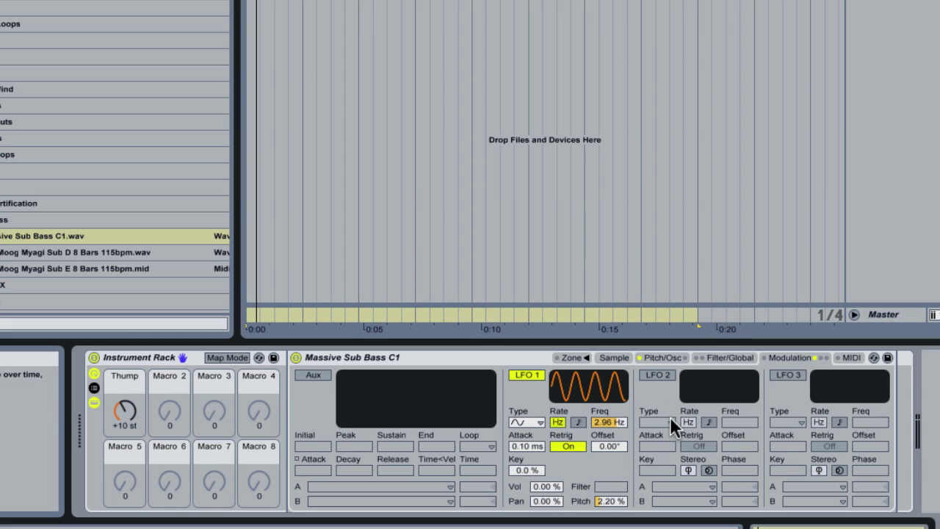
pyautogui.click(225, 357)
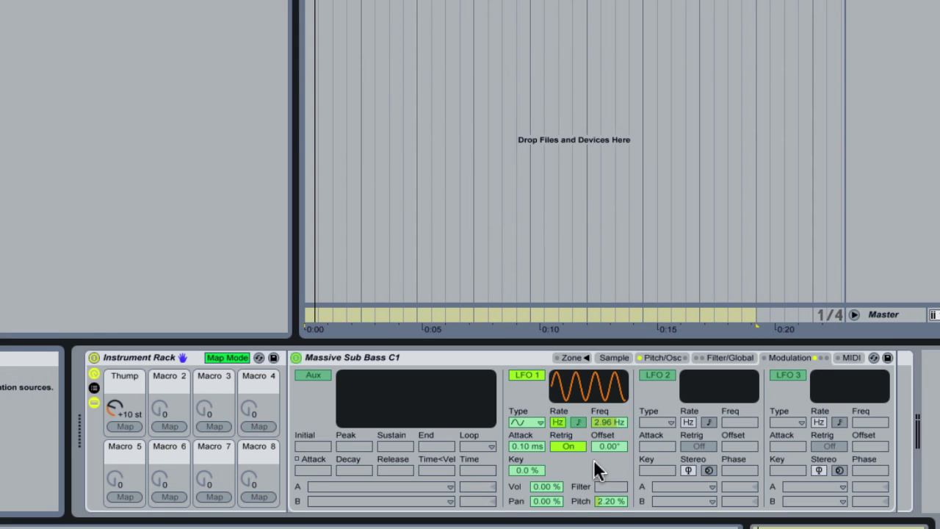
pyautogui.click(612, 501)
pyautogui.click(171, 426)
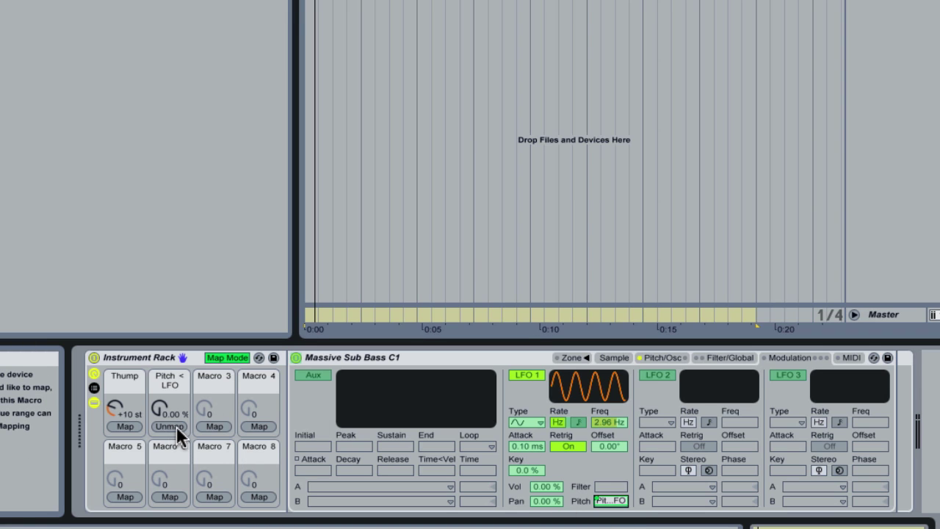
pyautogui.click(605, 424)
pyautogui.click(211, 426)
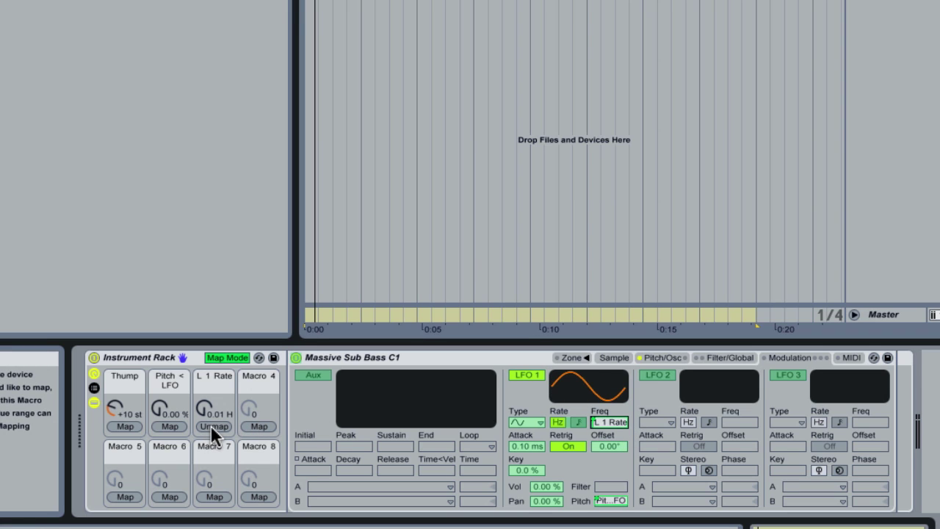
# - Name Macro 2 'Pitch' and Macro 3 'LFO Rate'
pyautogui.click(166, 383)
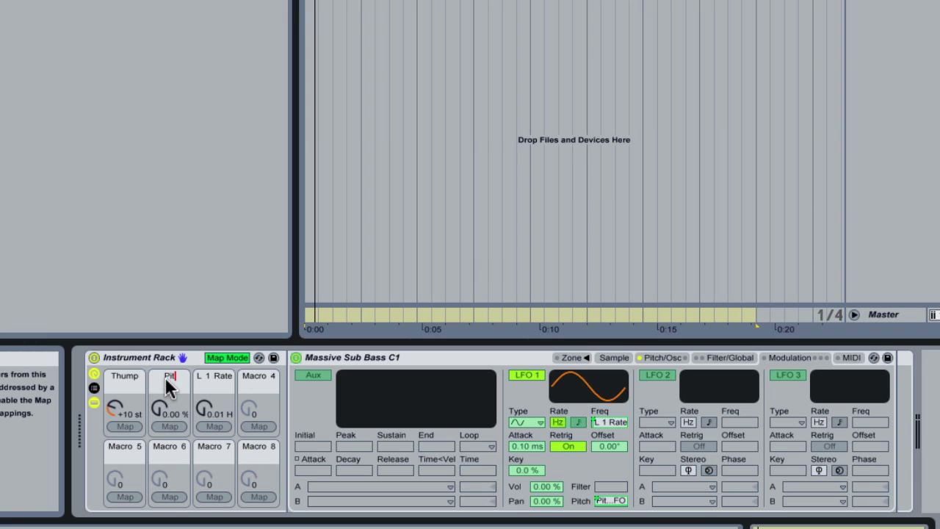
pyautogui.write('Pitch')
pyautogui.press('Return')
pyautogui.click(215, 377)
pyautogui.hotkey('ctrl', 'r')
pyautogui.write('LFO Rate')
pyautogui.press('Return')
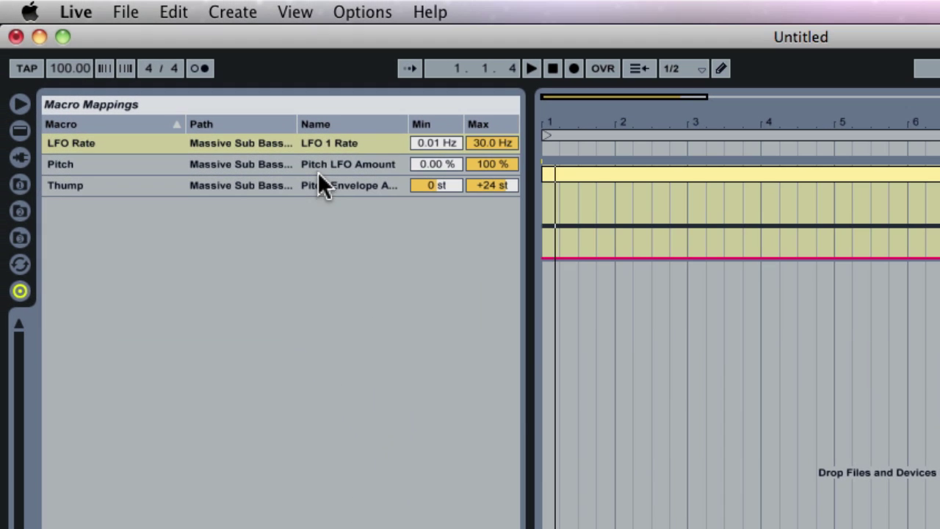
# - Set the Pitch LFO Amount mapping range to 0–10 %
pyautogui.click(291, 124)
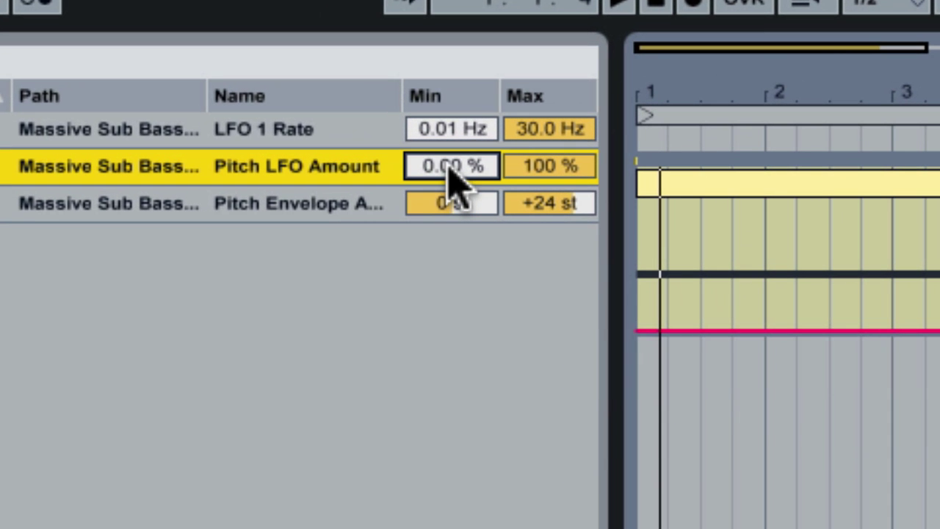
pyautogui.write('0')
pyautogui.click(555, 181)
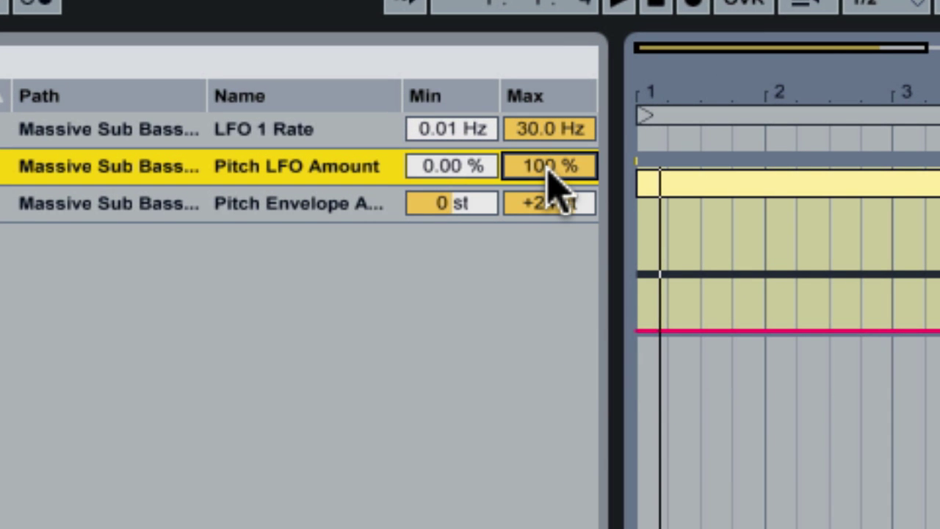
pyautogui.write('10')
pyautogui.press('Return')
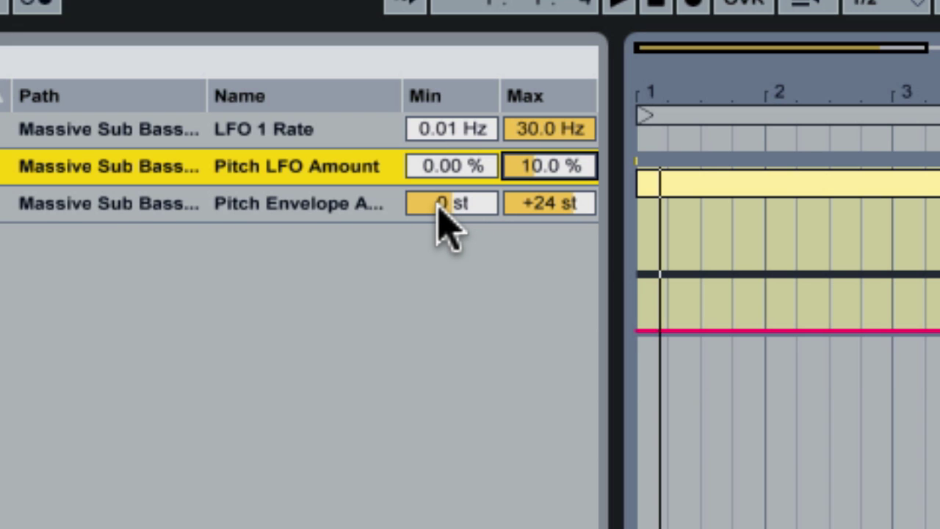
# - Set the LFO 1 Rate mapping to Min 0.01 Hz and Max 5 Hz
pyautogui.click(446, 132)
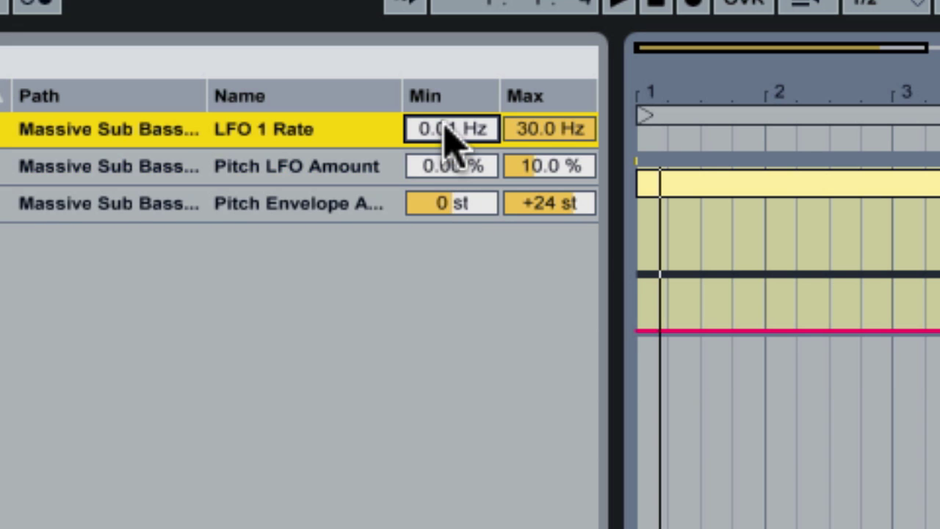
pyautogui.write('00')
pyautogui.click(544, 138)
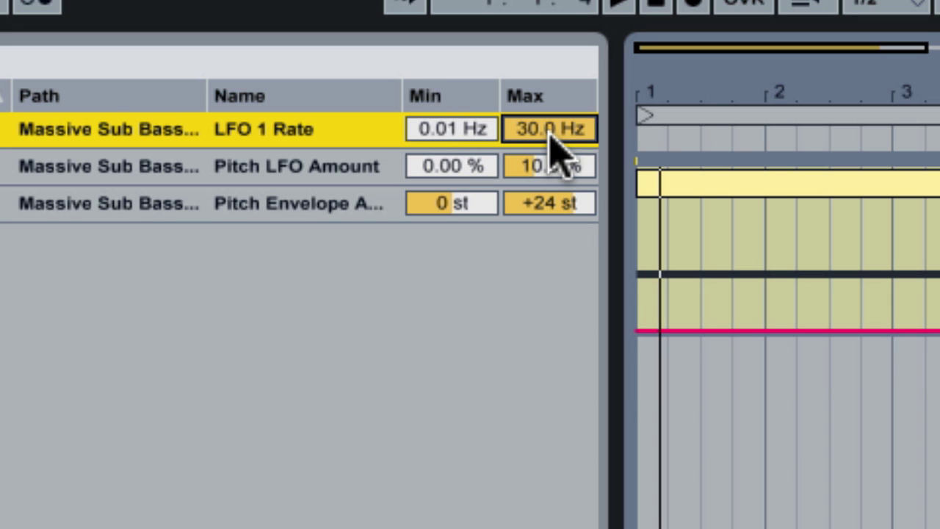
pyautogui.write('5')
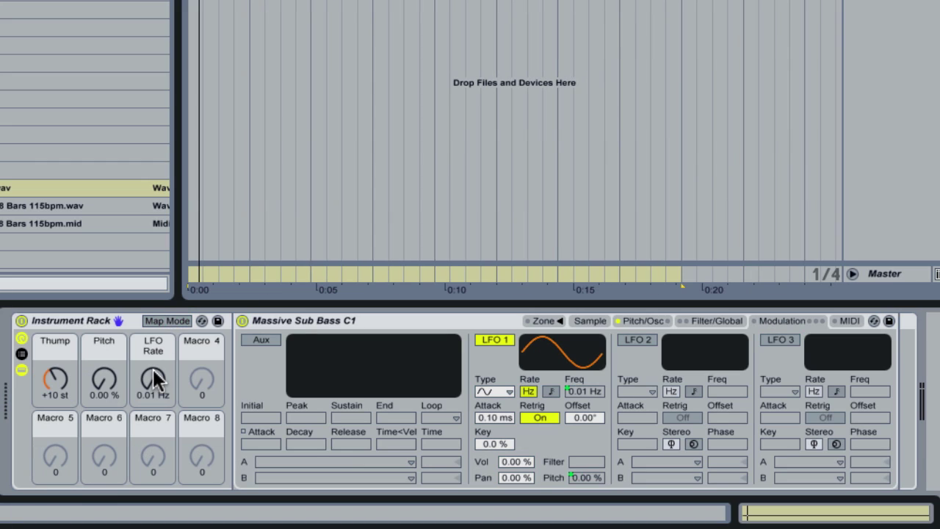
# - Tune the macros by ear to Pitch 2.54 %, LFO Rate 2.07 Hz and Thump +12 st
pyautogui.moveTo(104, 379); pyautogui.dragTo(153, 380)
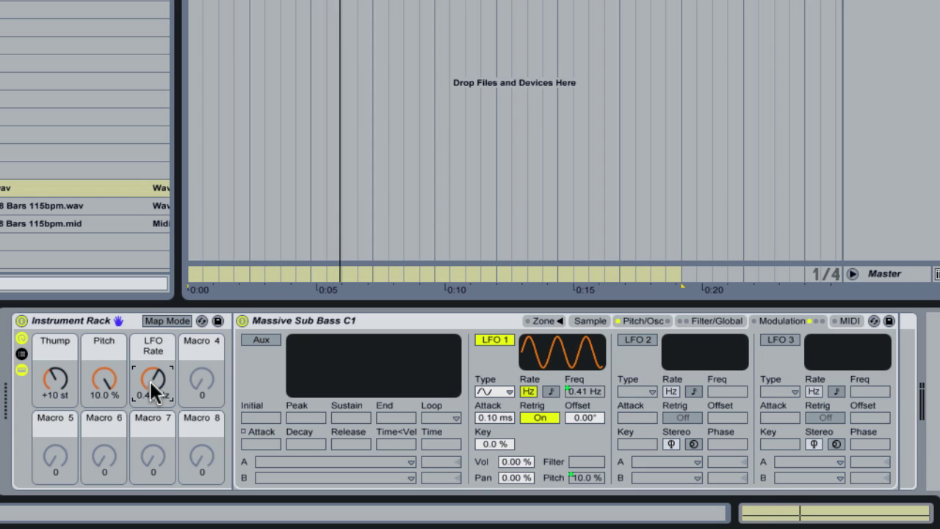
pyautogui.click(166, 322)
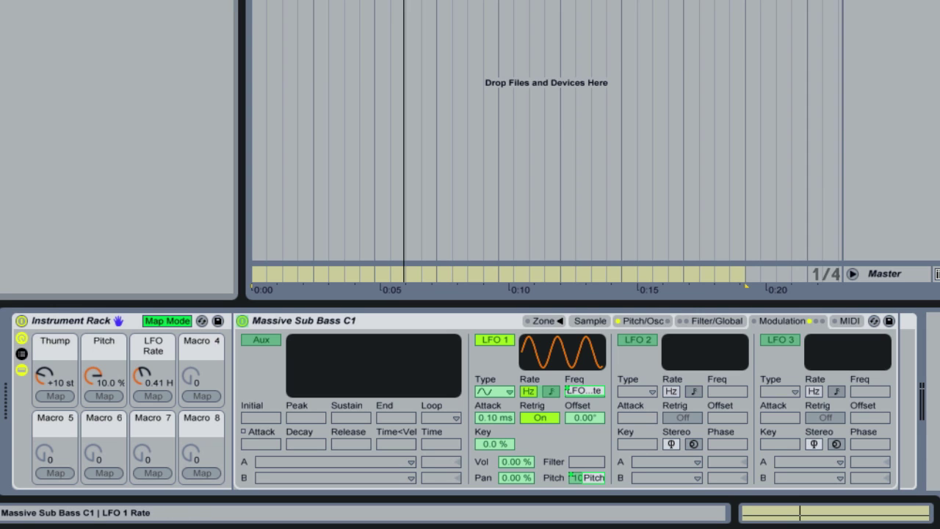
pyautogui.moveTo(153, 376); pyautogui.dragTo(160, 283)
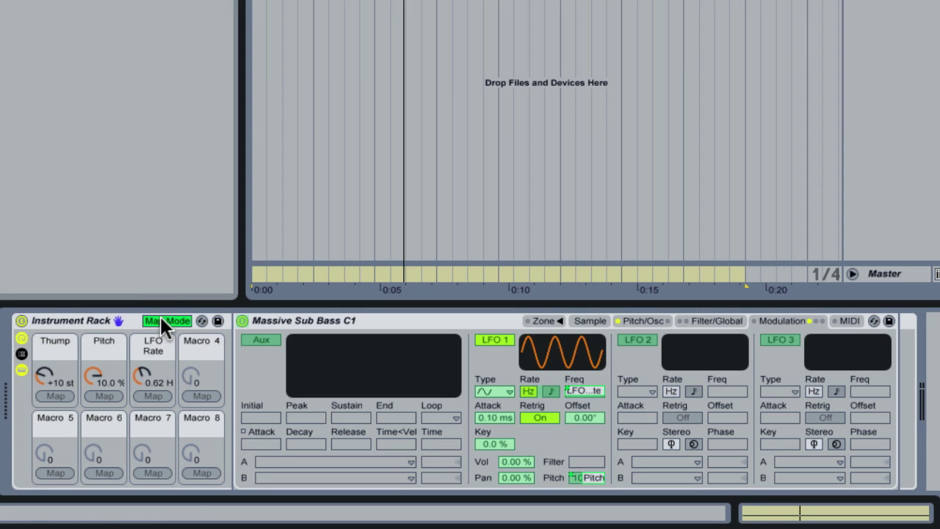
pyautogui.click(160, 318)
pyautogui.moveTo(149, 380); pyautogui.dragTo(150, 340)
pyautogui.moveTo(104, 378); pyautogui.dragTo(103, 390)
pyautogui.scroll(3, 61, 375)
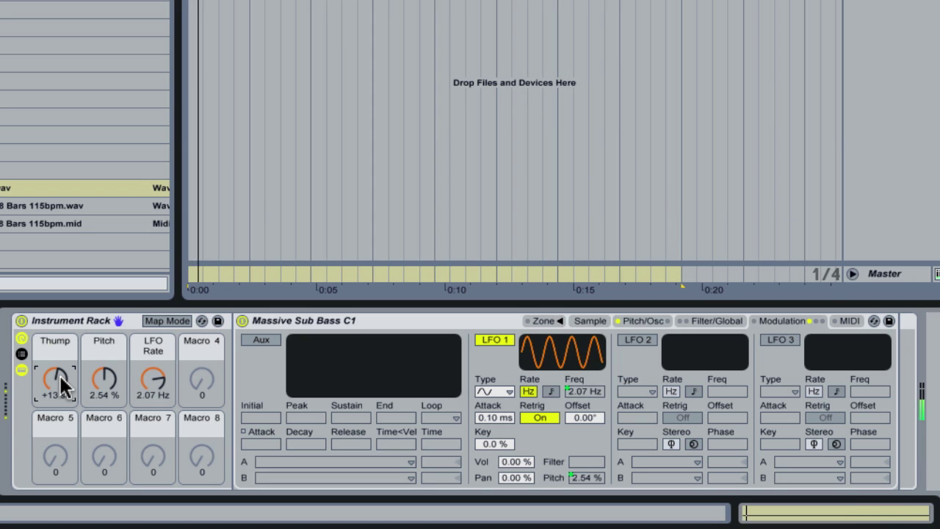
pyautogui.moveTo(61, 381); pyautogui.dragTo(61, 384)
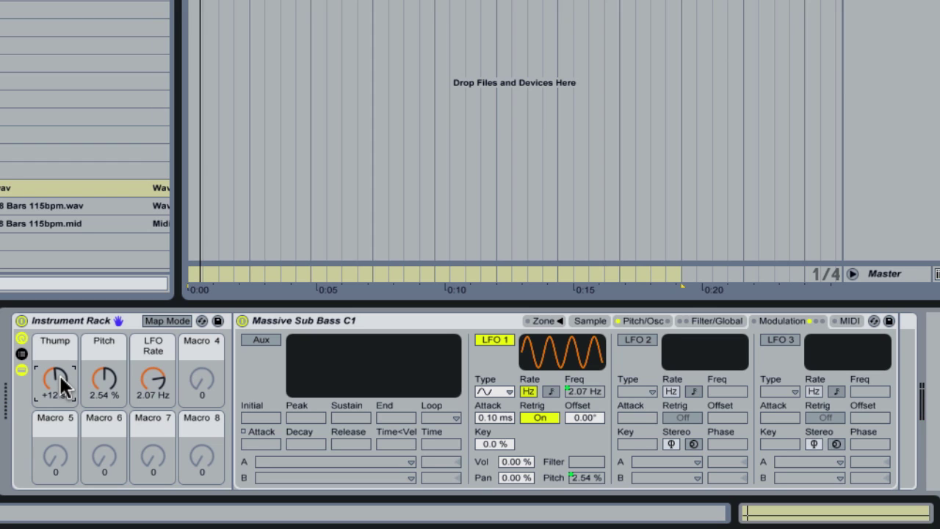
# - Give the Instrument Rack the title 'Vespers Sub Bass' using Ctrl+R
pyautogui.click(73, 320)
pyautogui.hotkey('ctrl', 'r')
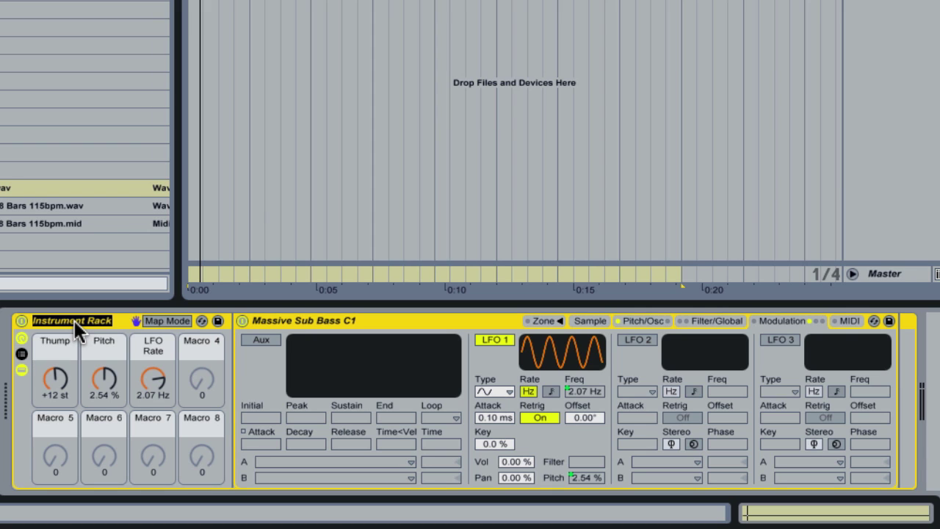
pyautogui.write('Vespers Sub Bass')
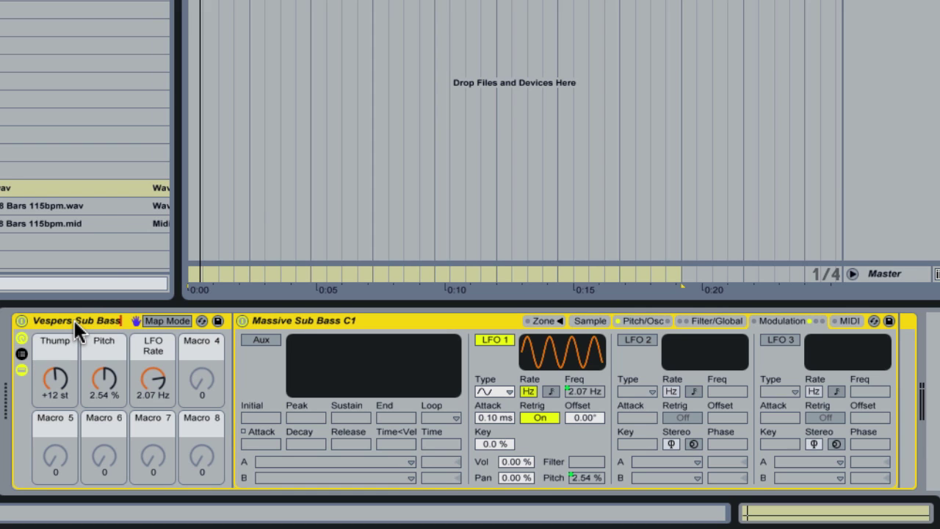
pyautogui.press('Return')
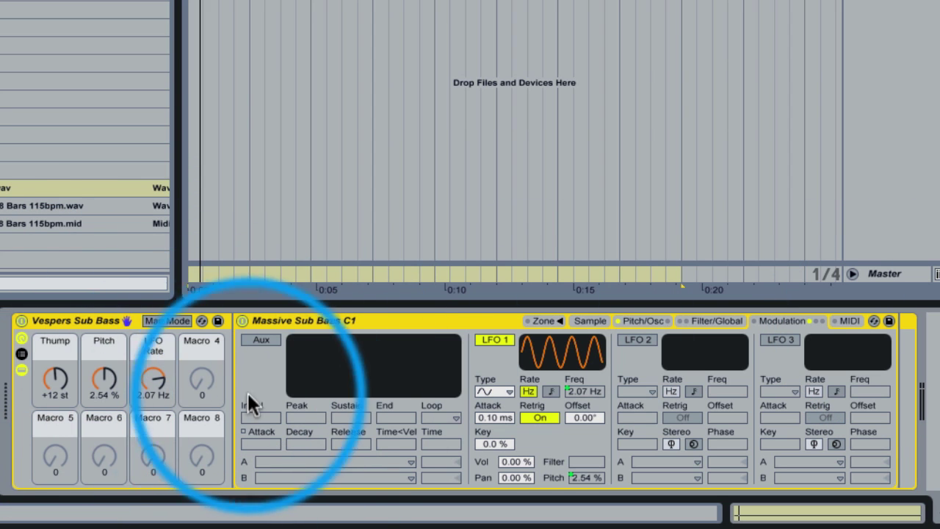
# - Save the rack as the 'Vespers Sub Bass' Instrument Rack preset
pyautogui.click(217, 320)
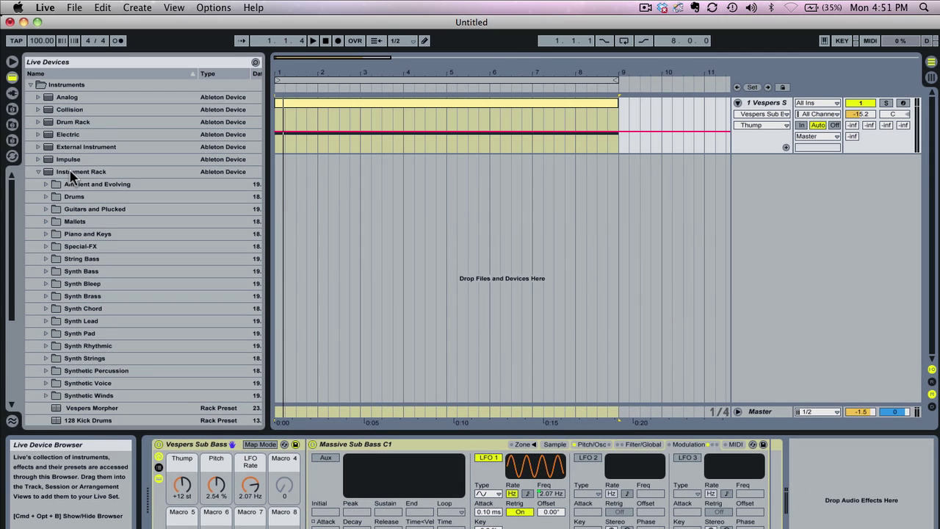
pyautogui.scroll(-5, 92, 224)
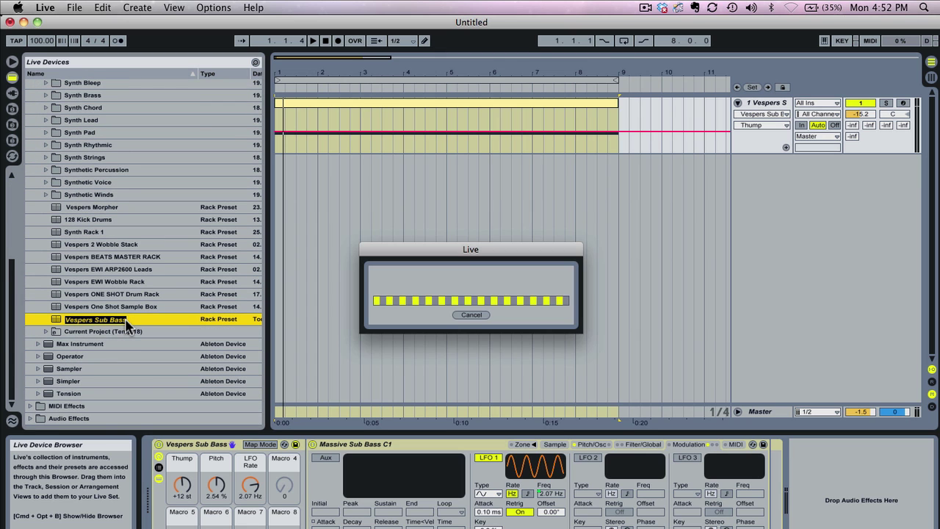
pyautogui.scroll(-1, 125, 324)
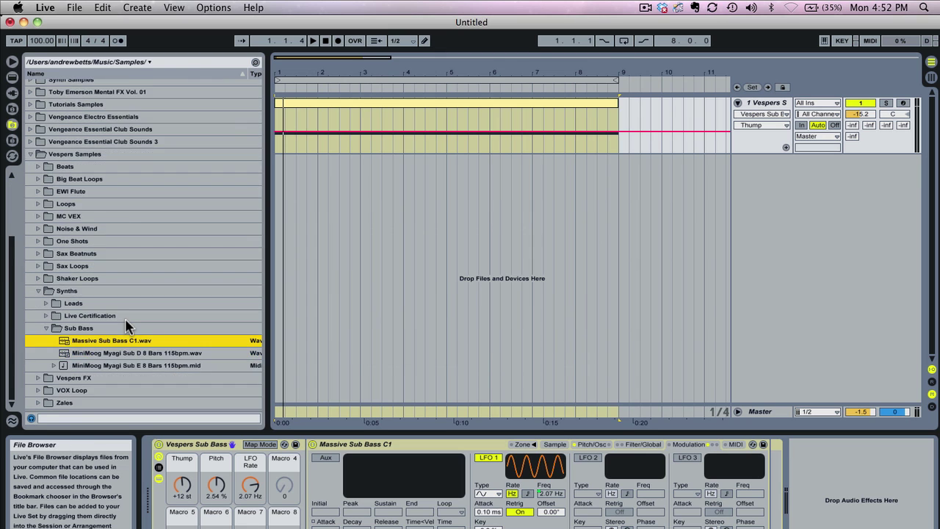
# - Collapse the Sub Bass and Synths folders in the File Browser
pyautogui.click(46, 328)
pyautogui.click(38, 291)
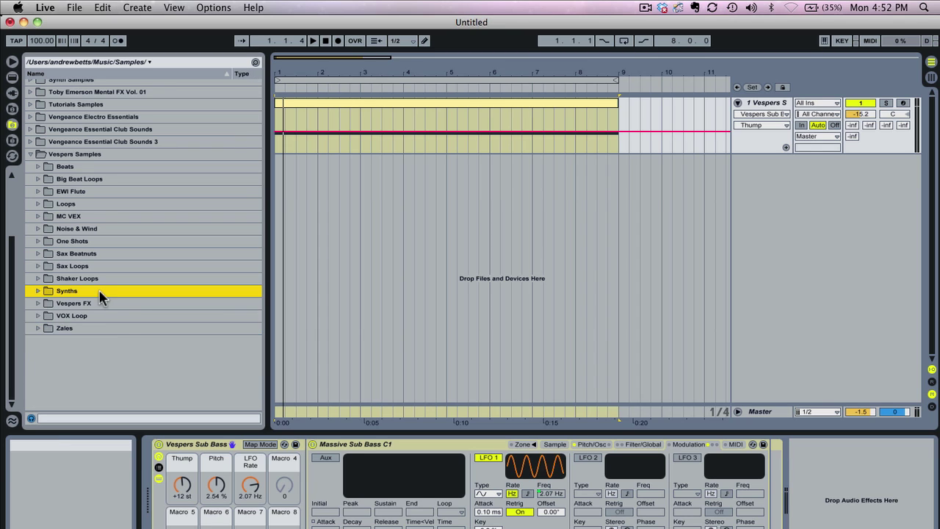
pyautogui.scroll(5, 102, 296)
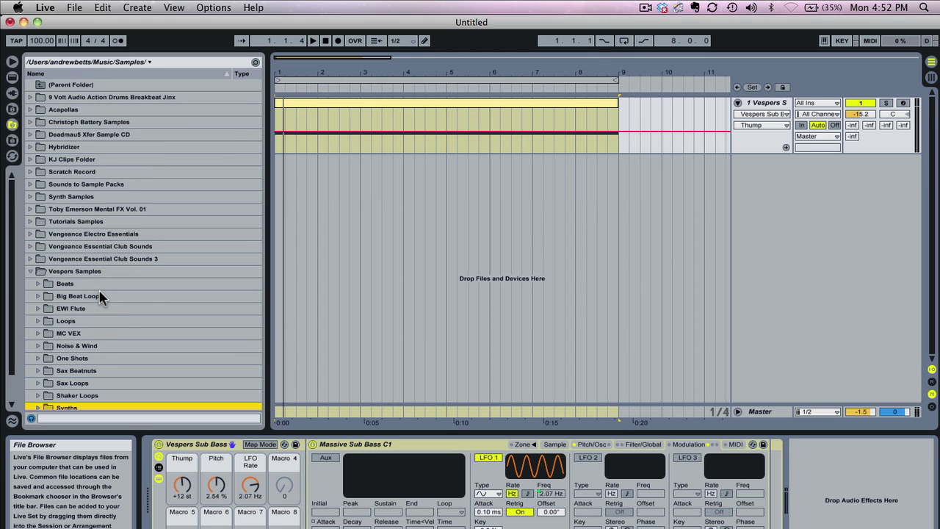